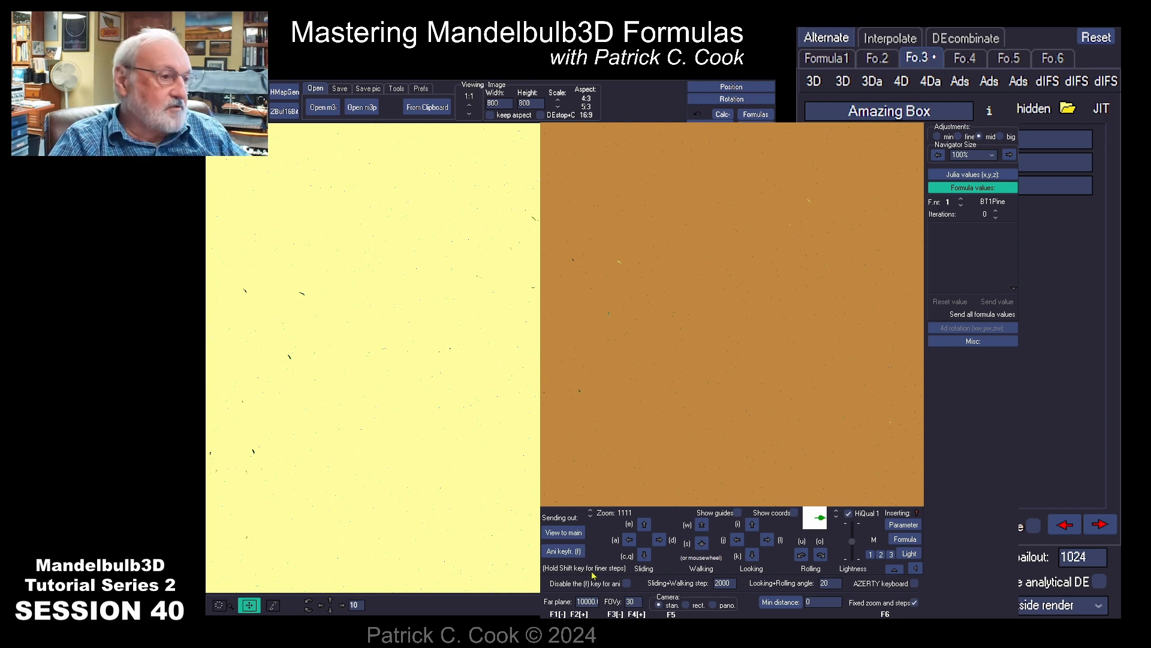
- Turn off fixed zoom and steps in the navigator, and walk backward repeatedly to examine the fractal
left_click(915, 602)
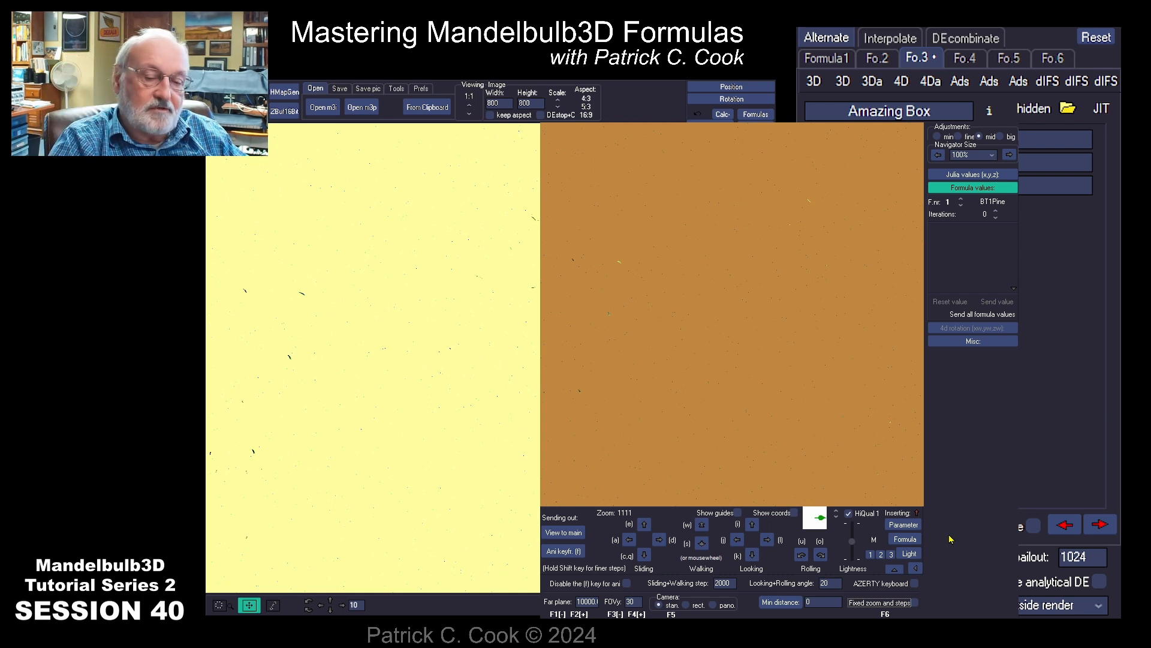
left_click(702, 543)
left_click(702, 544)
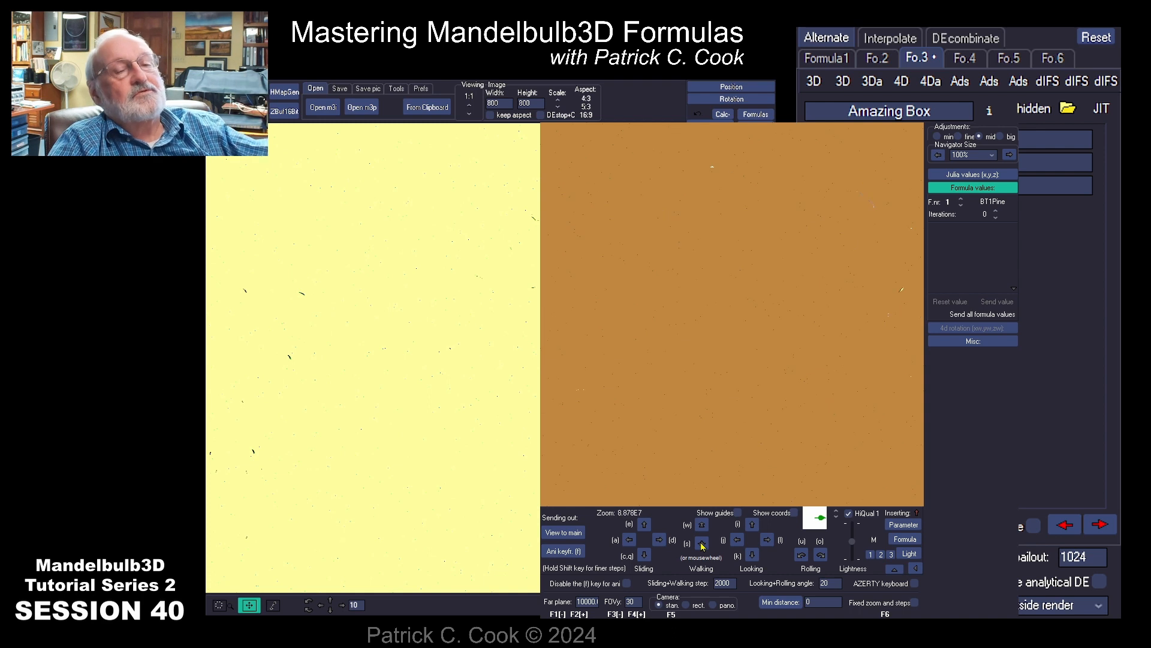
left_click(702, 544)
left_click(701, 544)
left_click(701, 543)
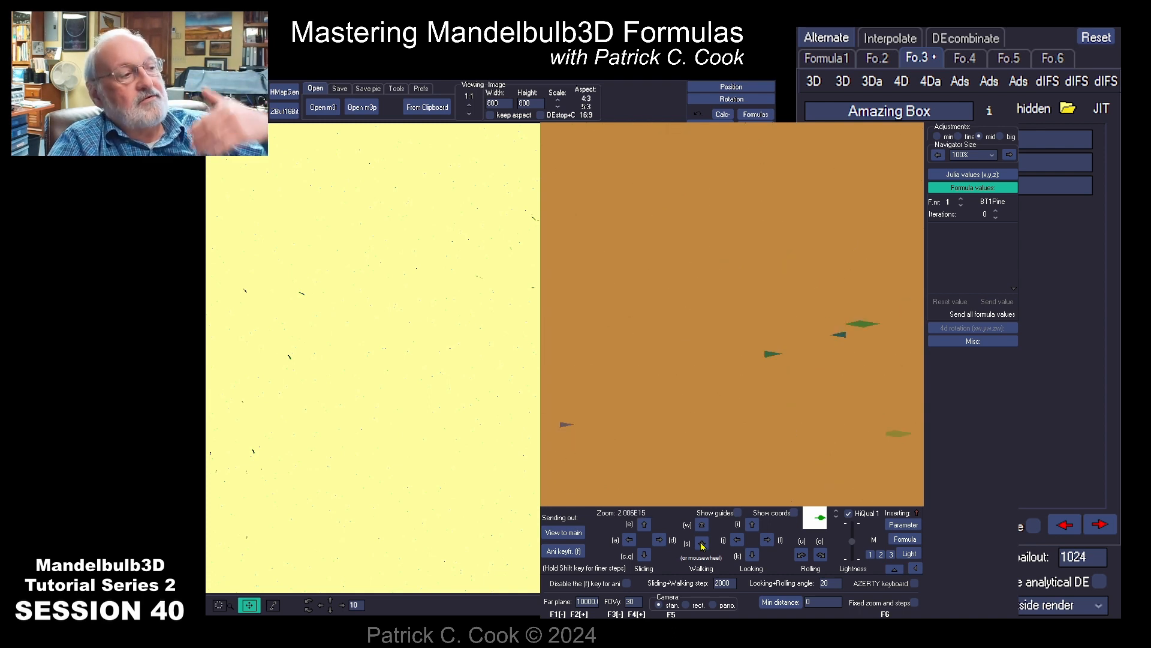
left_click(701, 544)
left_click(701, 544)
left_click(701, 544)
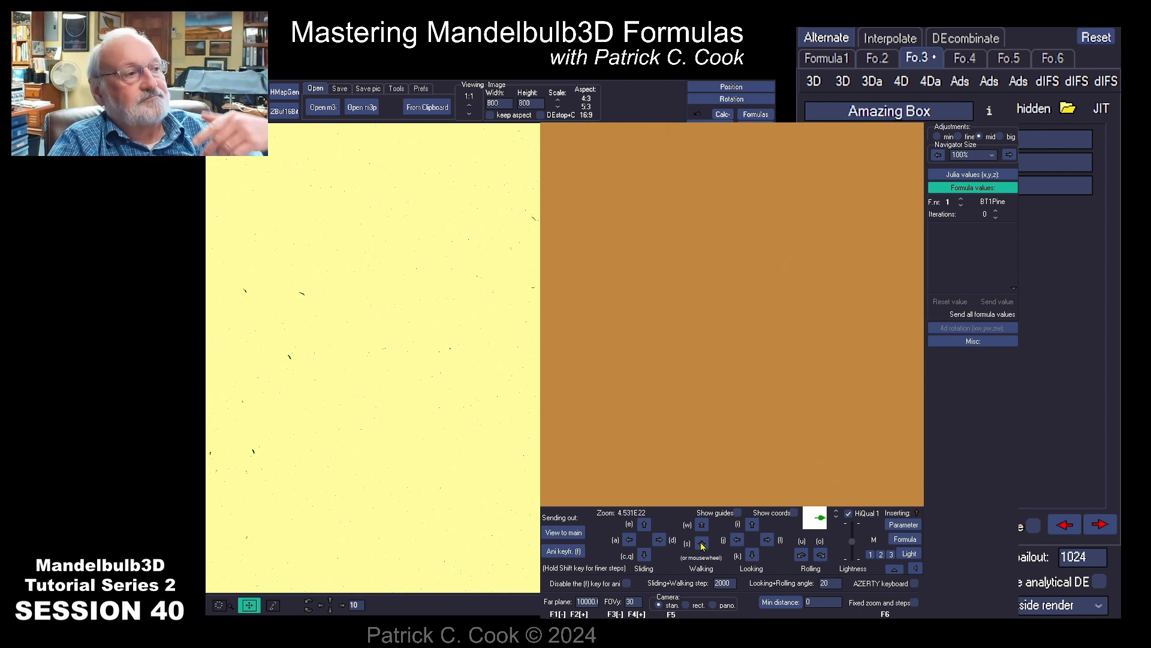
left_click(701, 544)
left_click(701, 543)
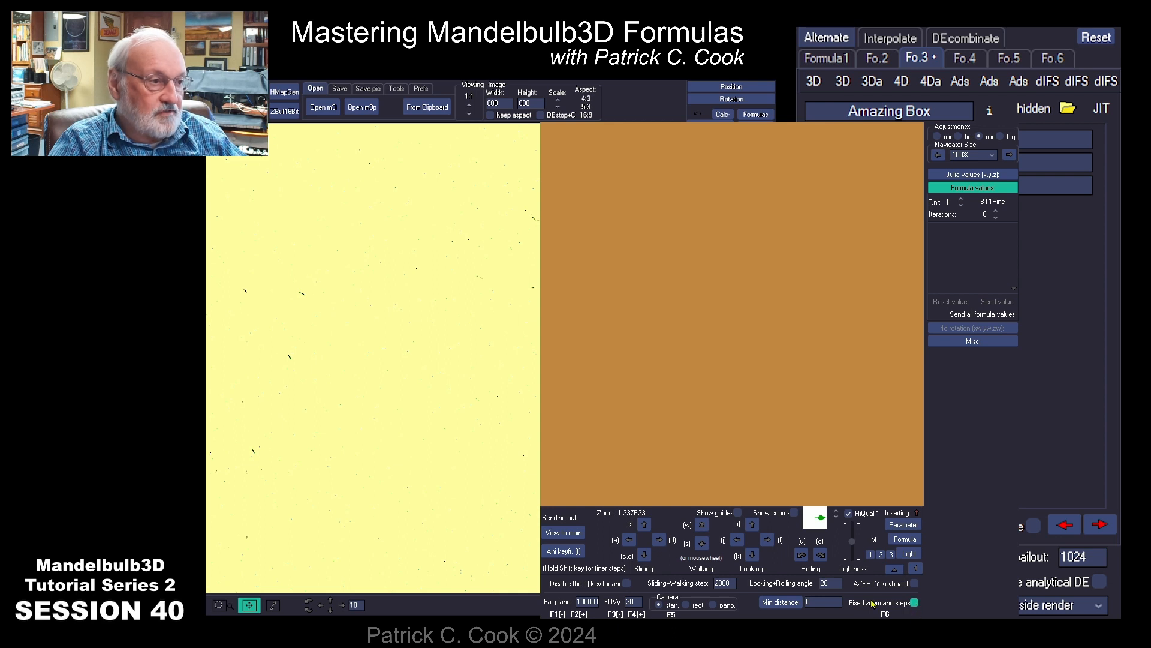
- Turn fixed zoom and steps back on, and lower the navigator's zoom stepwise to below 1E6 to examine the fractal at each scale
left_click(915, 603)
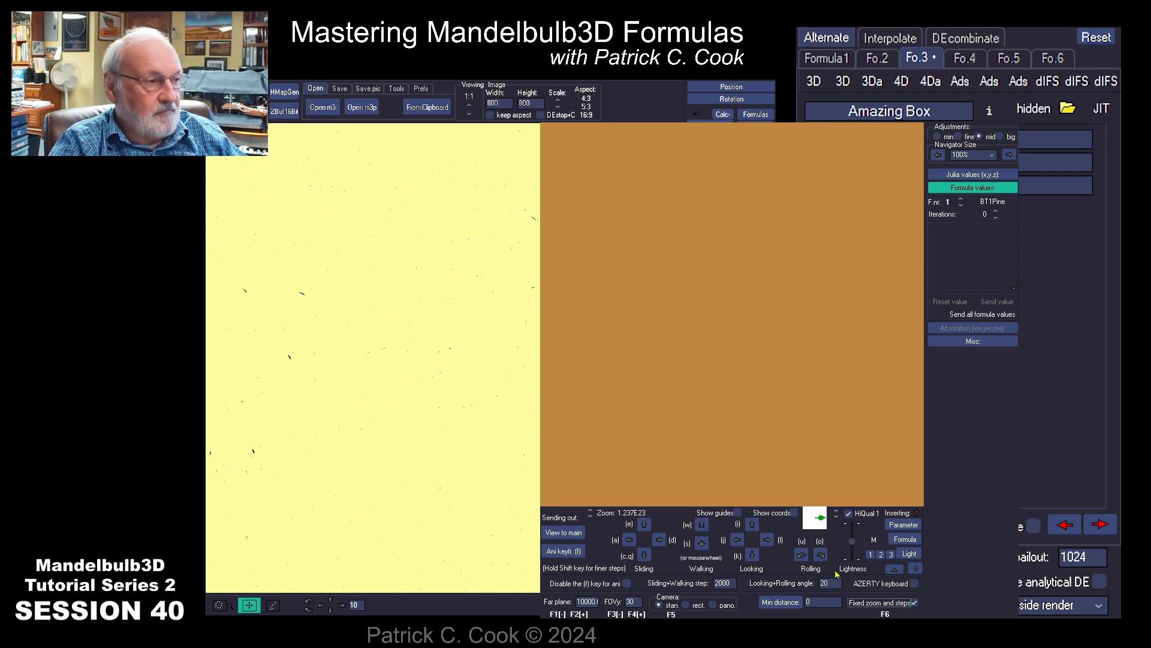
left_click(590, 515)
left_click(590, 515)
left_click(590, 514)
left_click(590, 514)
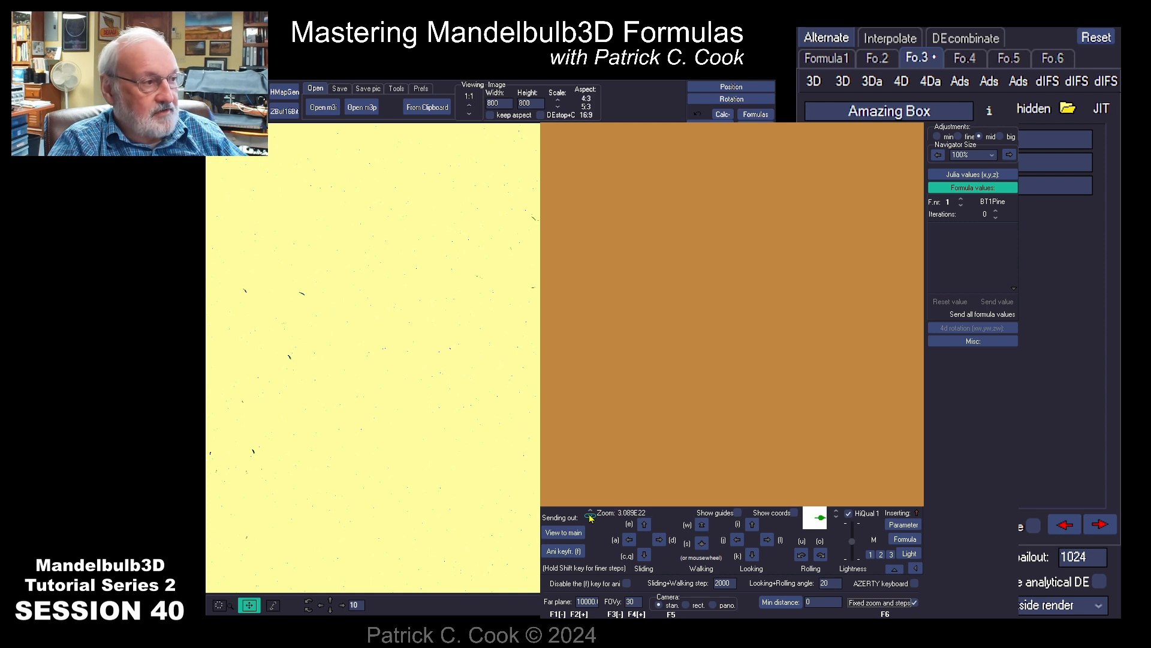
left_click(590, 513)
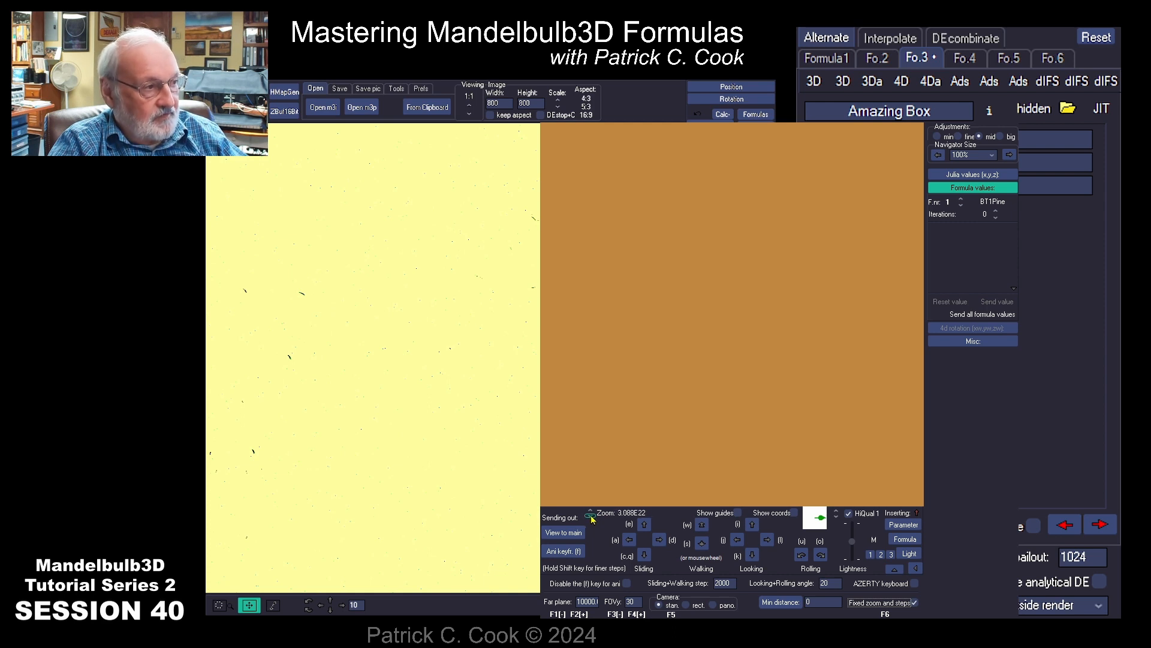
left_click(591, 517)
left_click(591, 517)
left_click(591, 517)
left_click(591, 517)
left_click(591, 517)
left_click(591, 517)
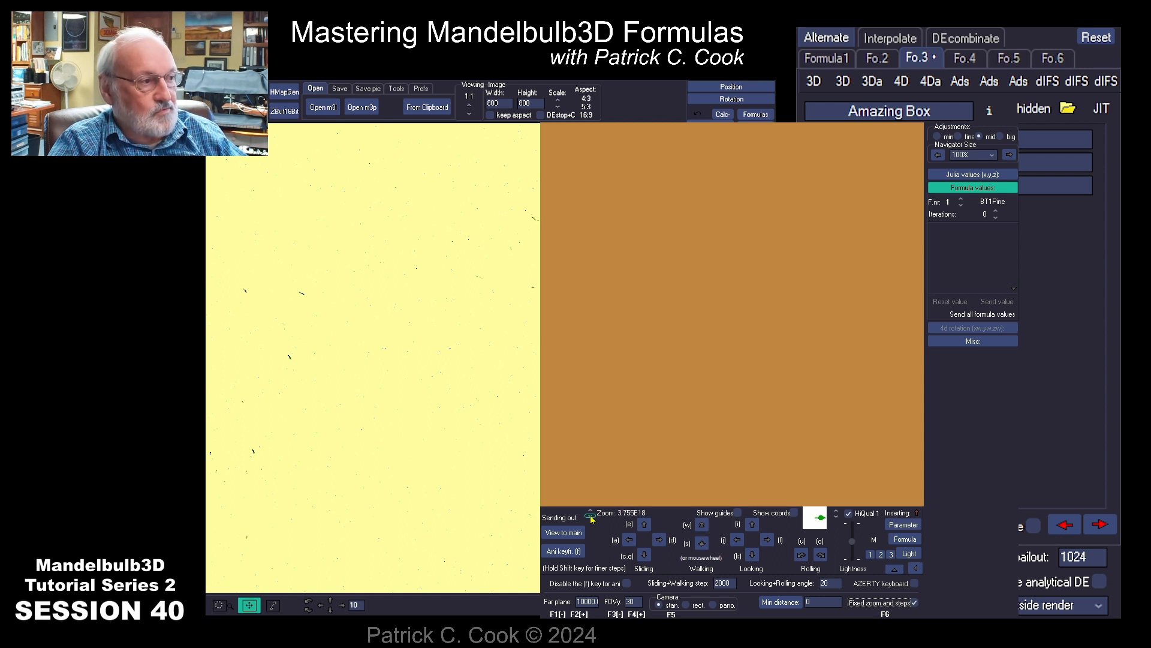
left_click(591, 517)
left_click(590, 517)
left_click(591, 517)
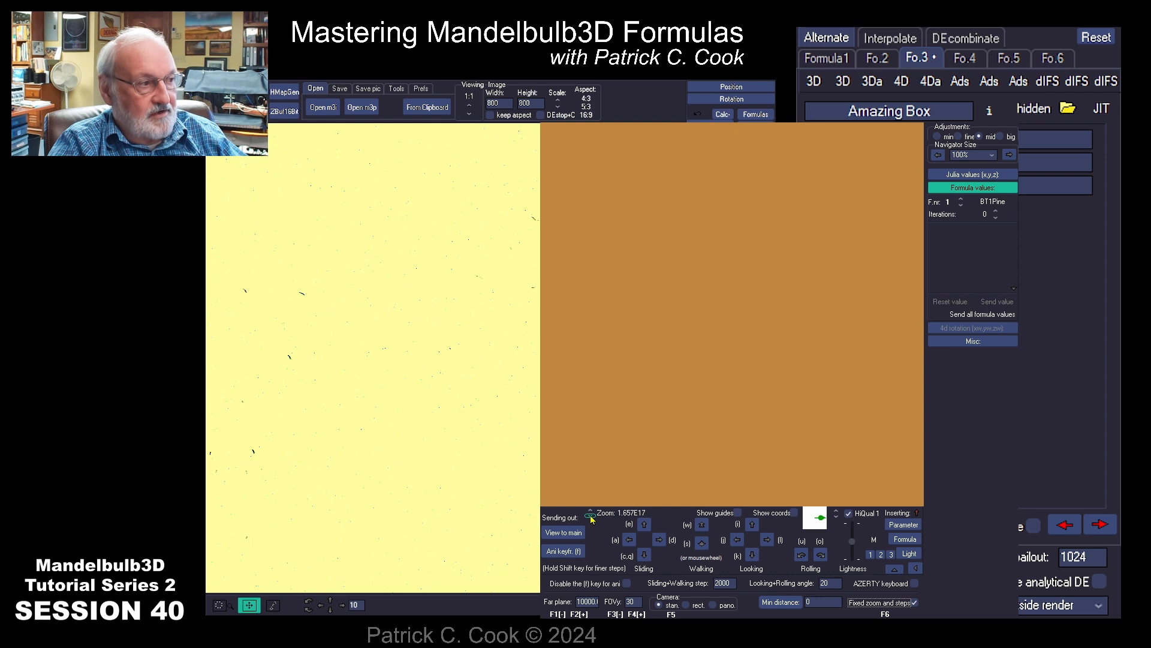
left_click(590, 517)
left_click(590, 517)
left_click(590, 517)
left_click(590, 517)
left_click(591, 517)
left_click(590, 517)
left_click(591, 517)
left_click(590, 517)
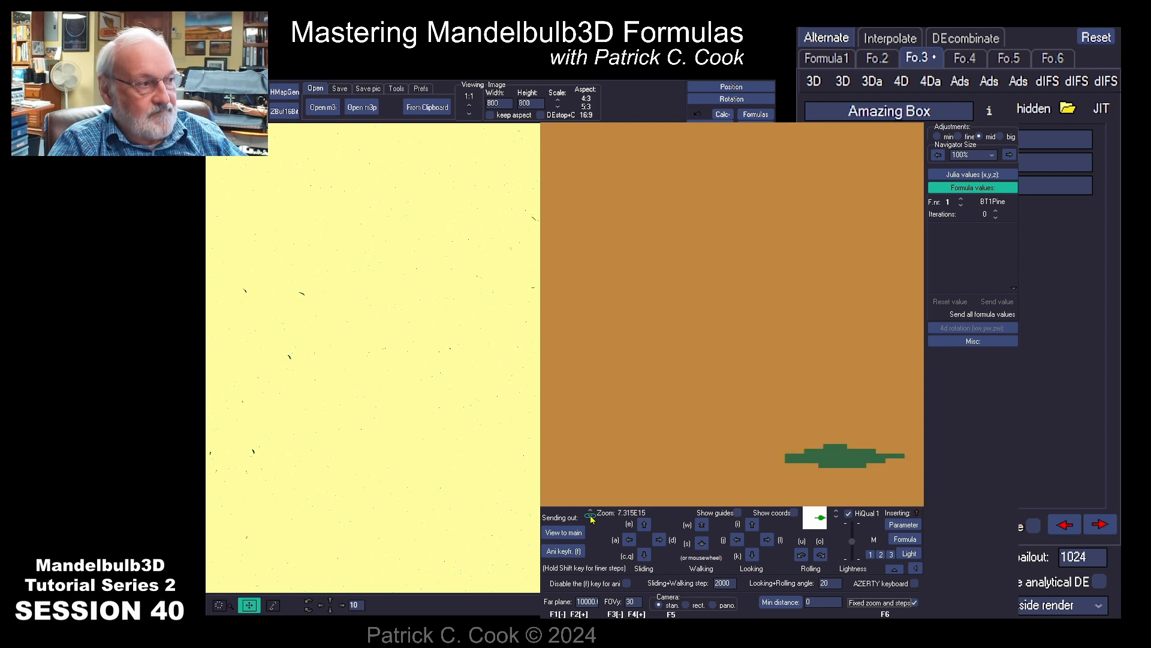
left_click(591, 516)
left_click(590, 517)
left_click(591, 517)
left_click(591, 517)
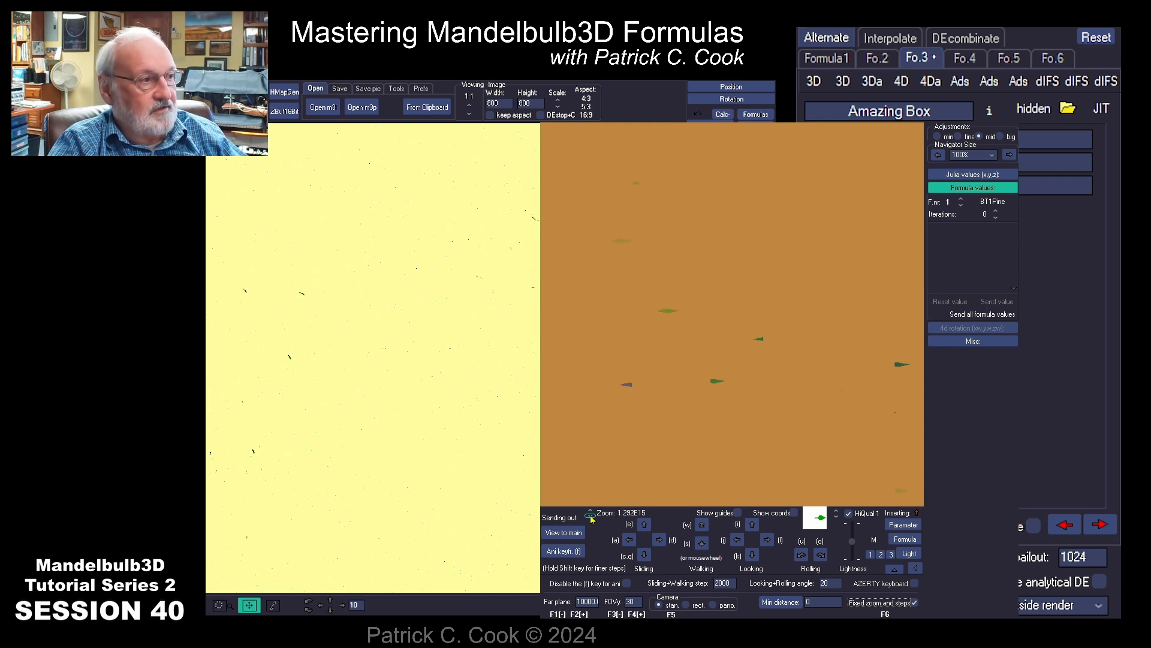
left_click(591, 516)
left_click(590, 516)
left_click(591, 517)
left_click(590, 517)
left_click(591, 517)
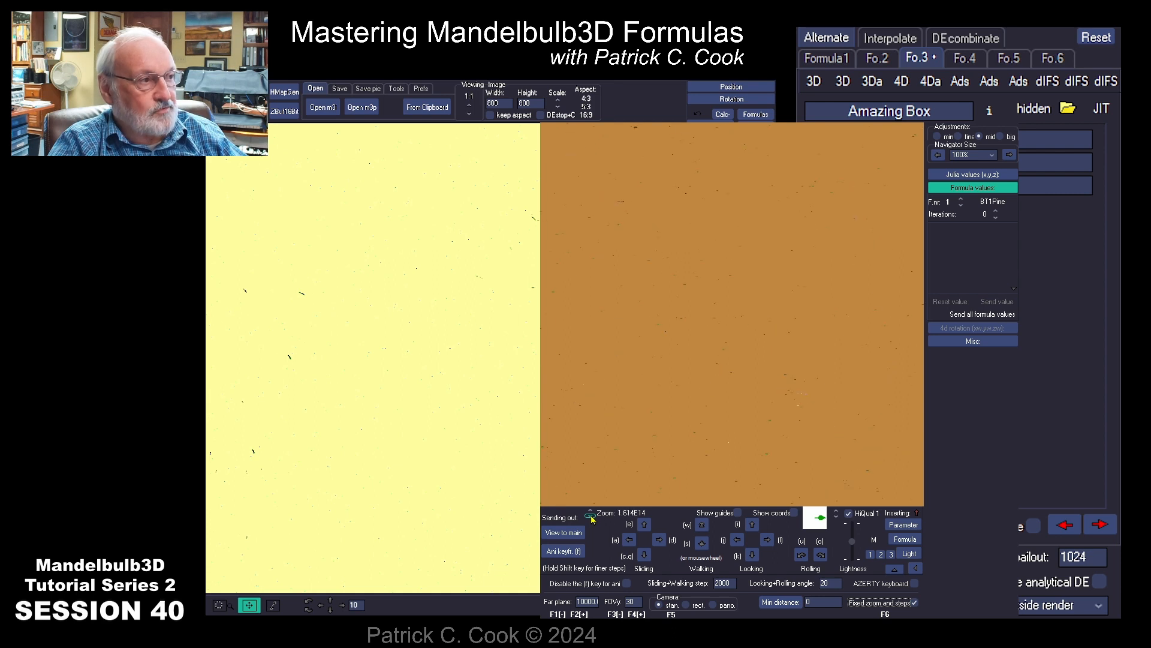
left_click(591, 517)
left_click(591, 517)
left_click(590, 517)
left_click(591, 517)
left_click(590, 517)
left_click(590, 517)
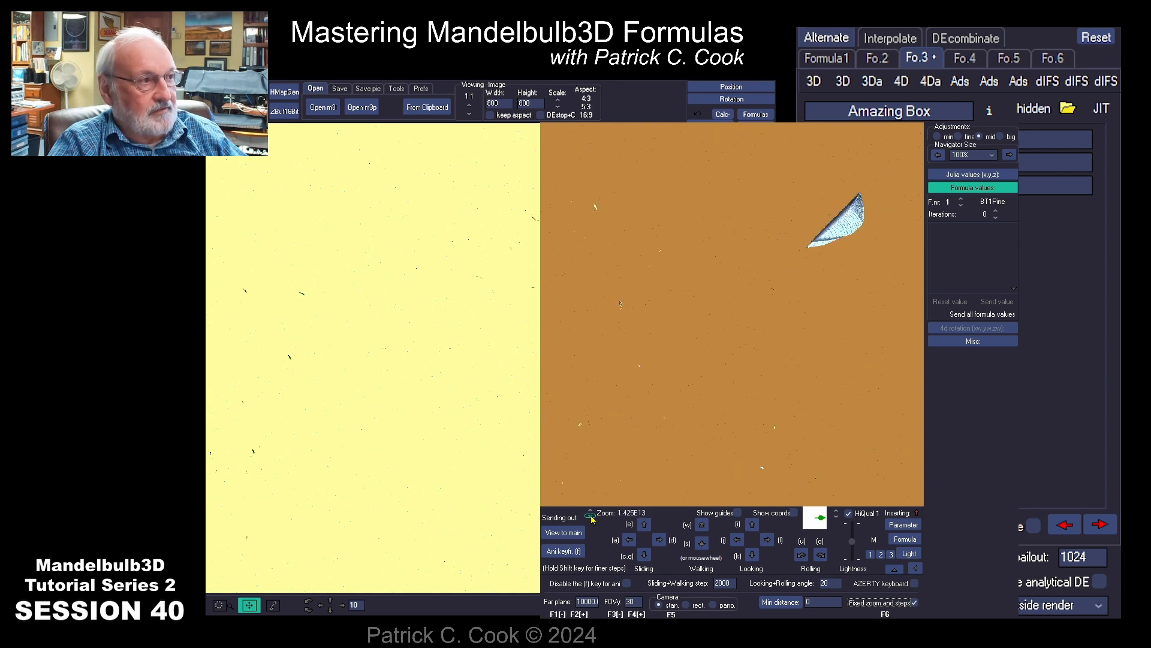
left_click(591, 517)
left_click(591, 517)
left_click(591, 517)
left_click(591, 516)
left_click(590, 517)
left_click(591, 516)
left_click(591, 517)
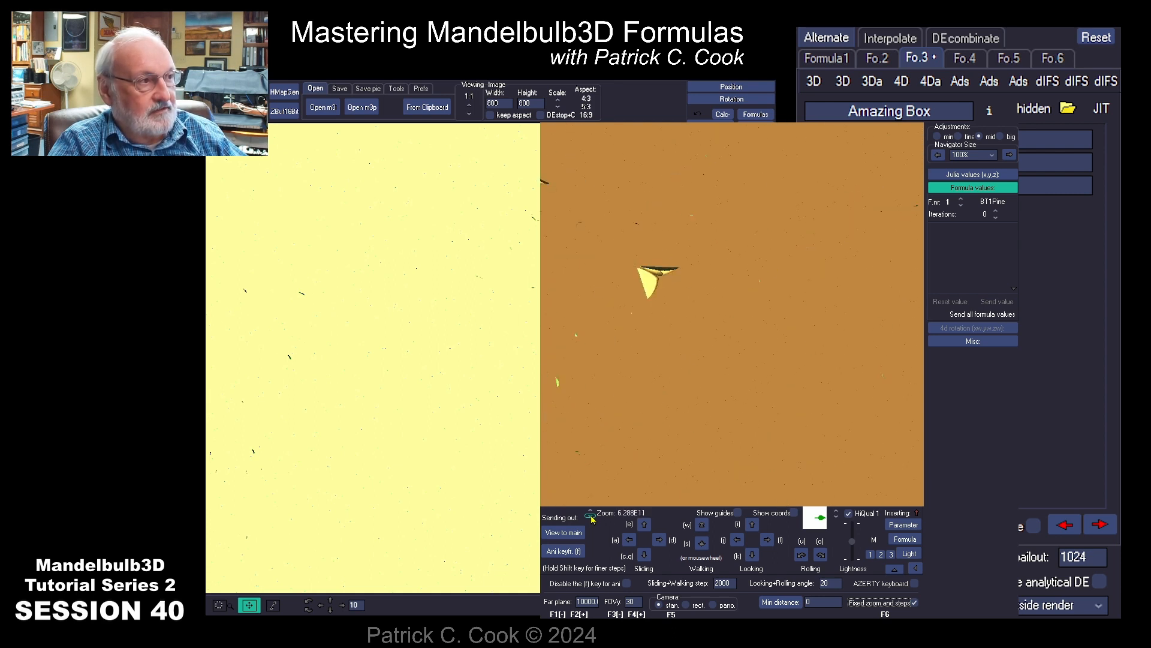
left_click(591, 516)
left_click(591, 517)
left_click(591, 517)
left_click(591, 517)
left_click(591, 517)
left_click(590, 517)
left_click(590, 517)
left_click(591, 517)
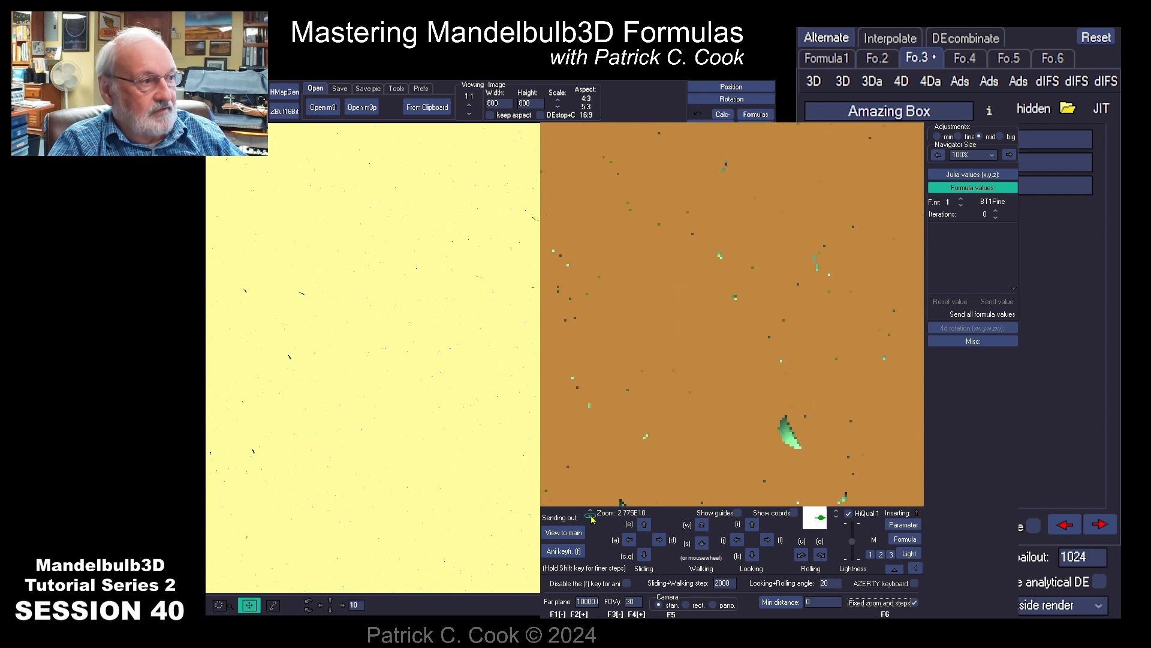
left_click(591, 517)
left_click(590, 517)
left_click(591, 517)
left_click(591, 517)
left_click(591, 517)
left_click(591, 517)
left_click(590, 517)
left_click(591, 517)
left_click(591, 517)
left_click(591, 517)
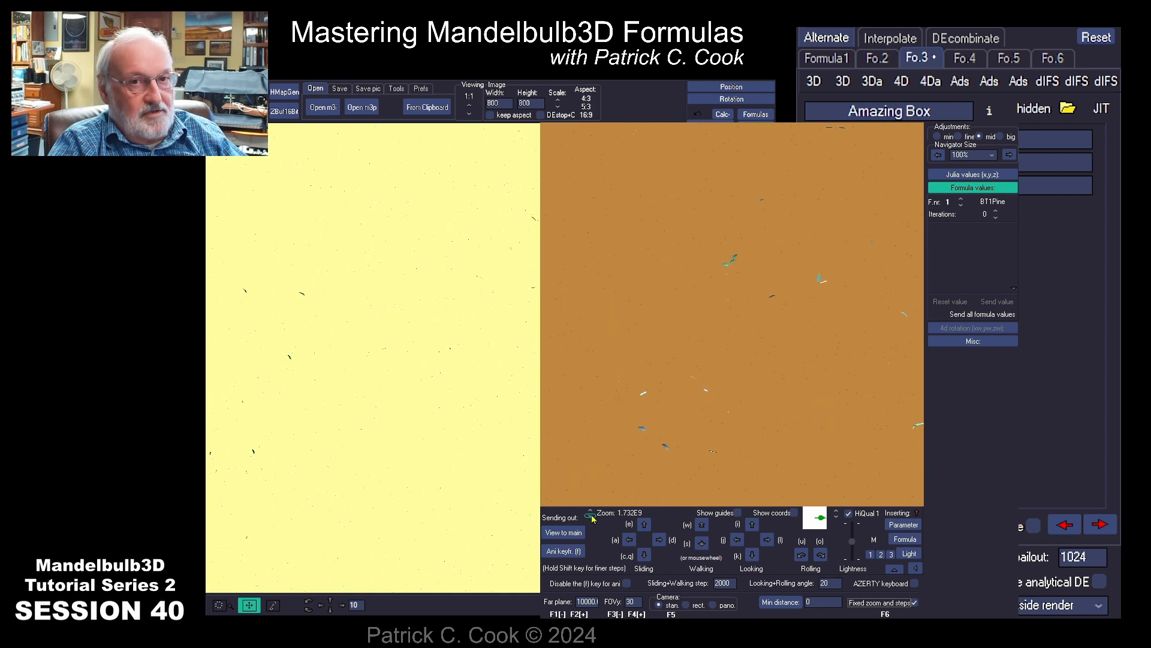
left_click(590, 517)
left_click(591, 517)
left_click(590, 517)
left_click(591, 517)
left_click(591, 517)
left_click(590, 516)
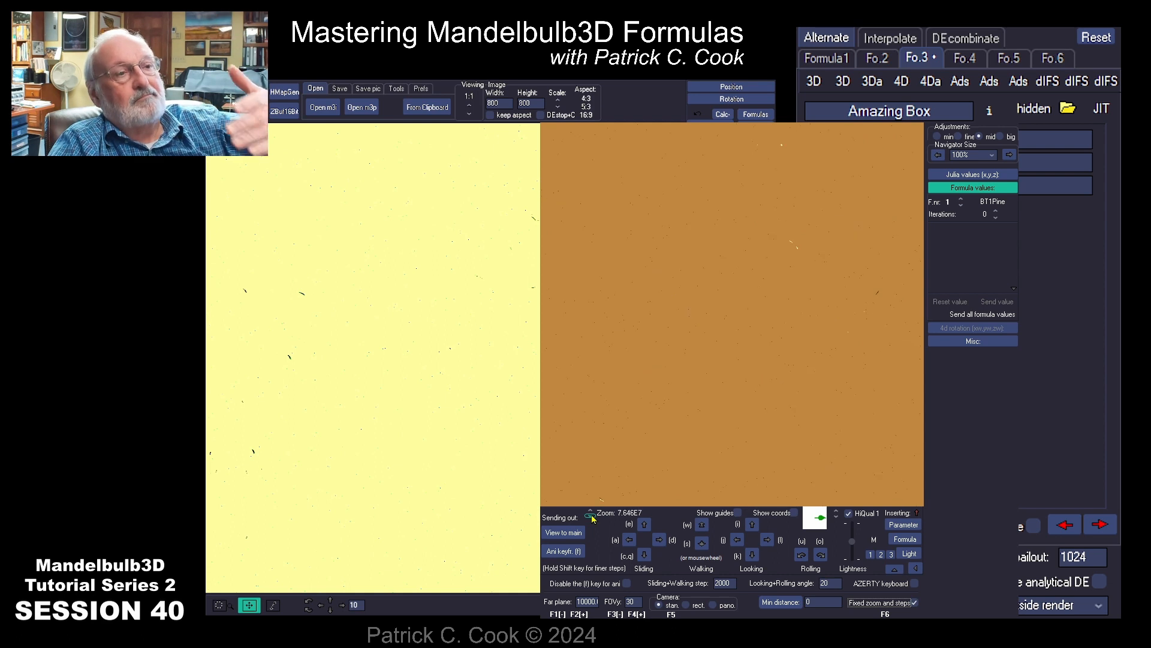
left_click(591, 516)
left_click(591, 517)
left_click(590, 517)
left_click(591, 517)
left_click(591, 517)
left_click(590, 517)
left_click(591, 517)
left_click(590, 517)
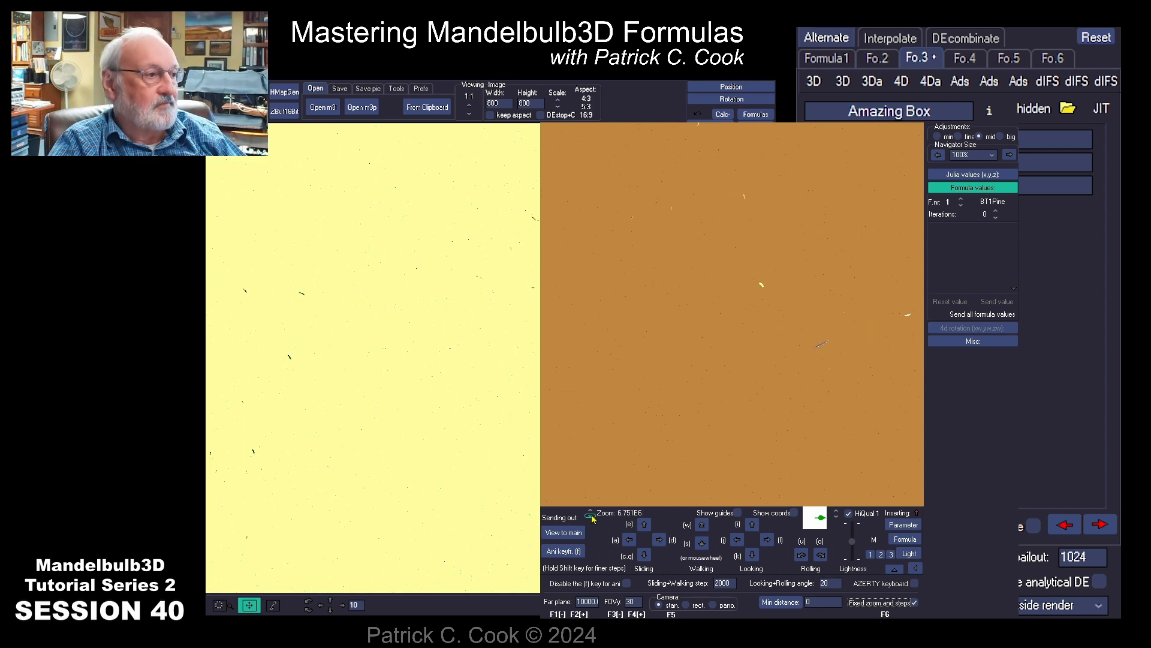
left_click(591, 517)
left_click(590, 517)
left_click(591, 517)
left_click(591, 516)
left_click(591, 517)
left_click(591, 517)
left_click(590, 517)
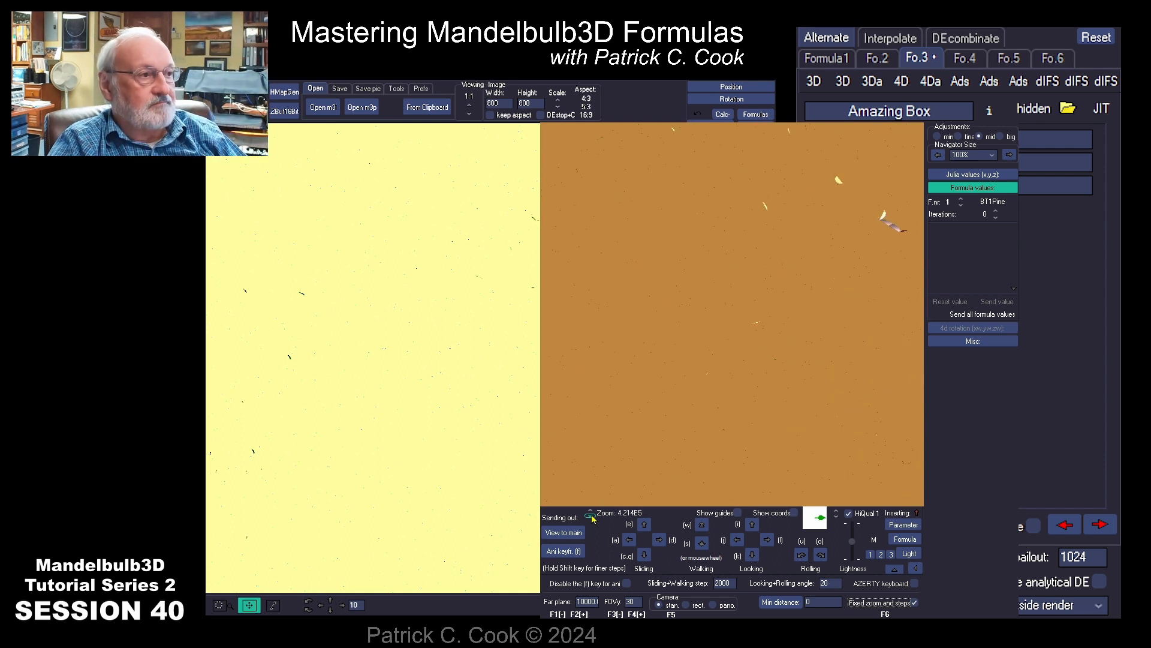
left_click(591, 517)
left_click(591, 517)
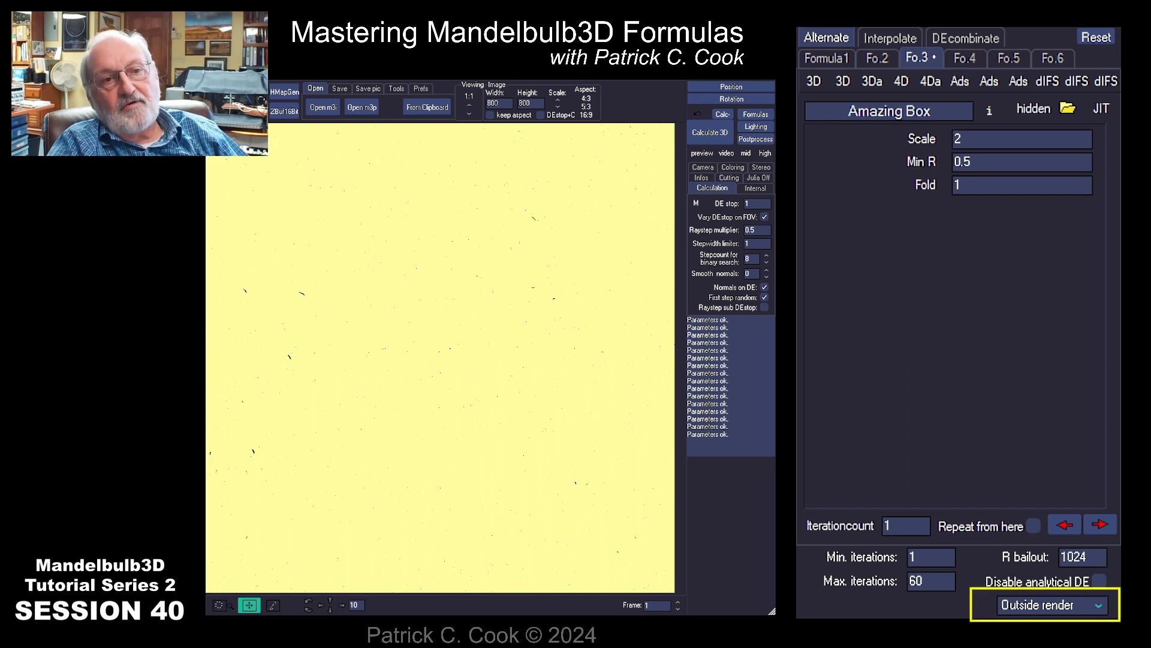
- Switch the formula rendering to Inside render and calculate the 3D image in the main view
left_click(1101, 607)
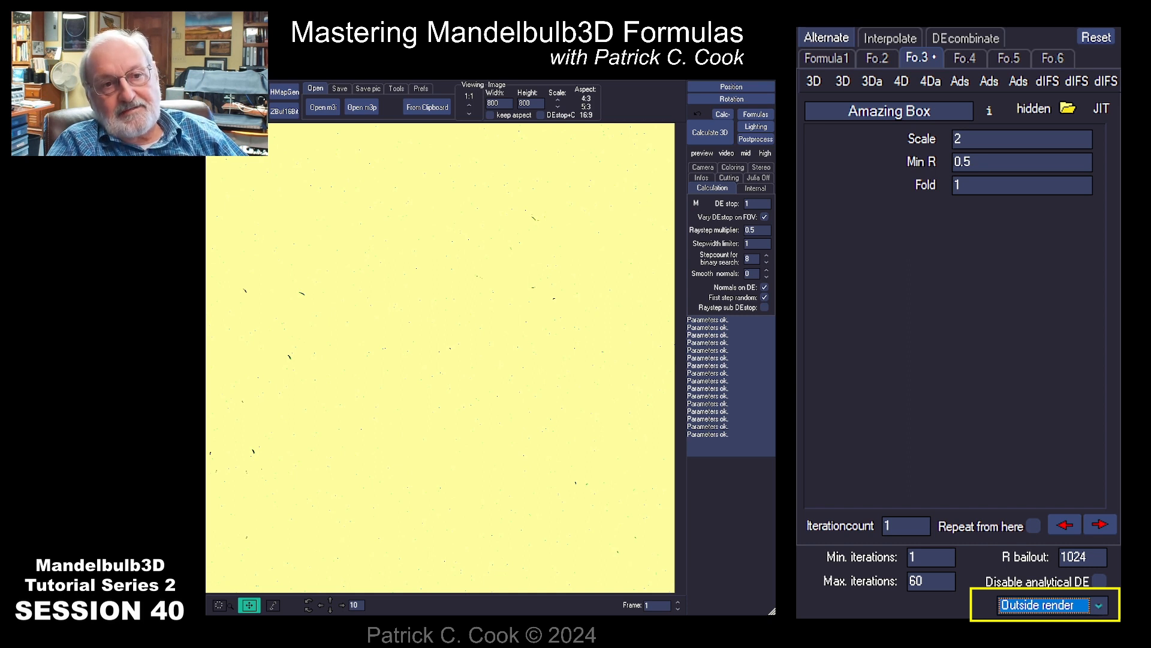
key("Down")
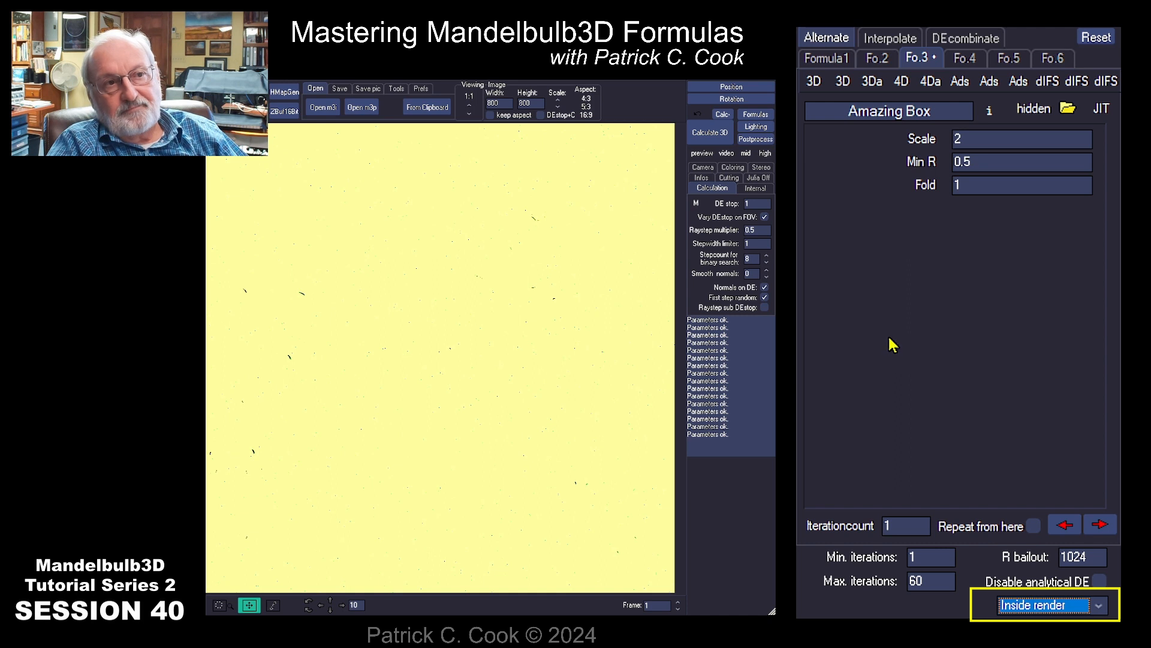
left_click(706, 135)
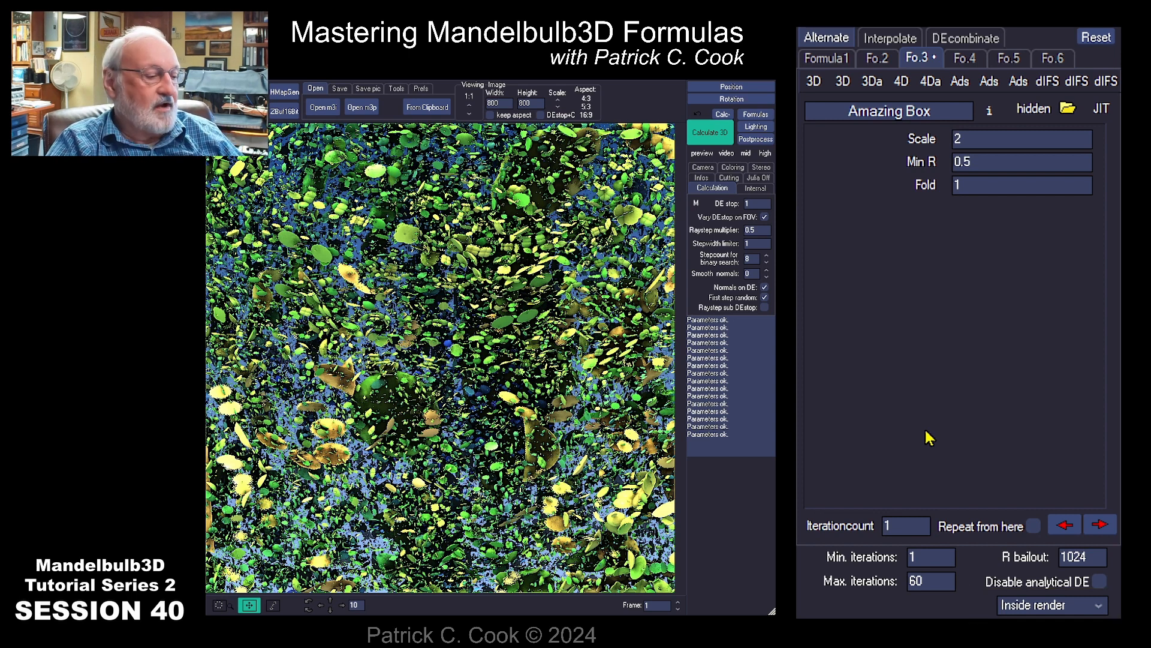
- Set the iteration count of the BT1Pine formula in slot 1 to 1 and recalculate the 3D image
left_click(825, 60)
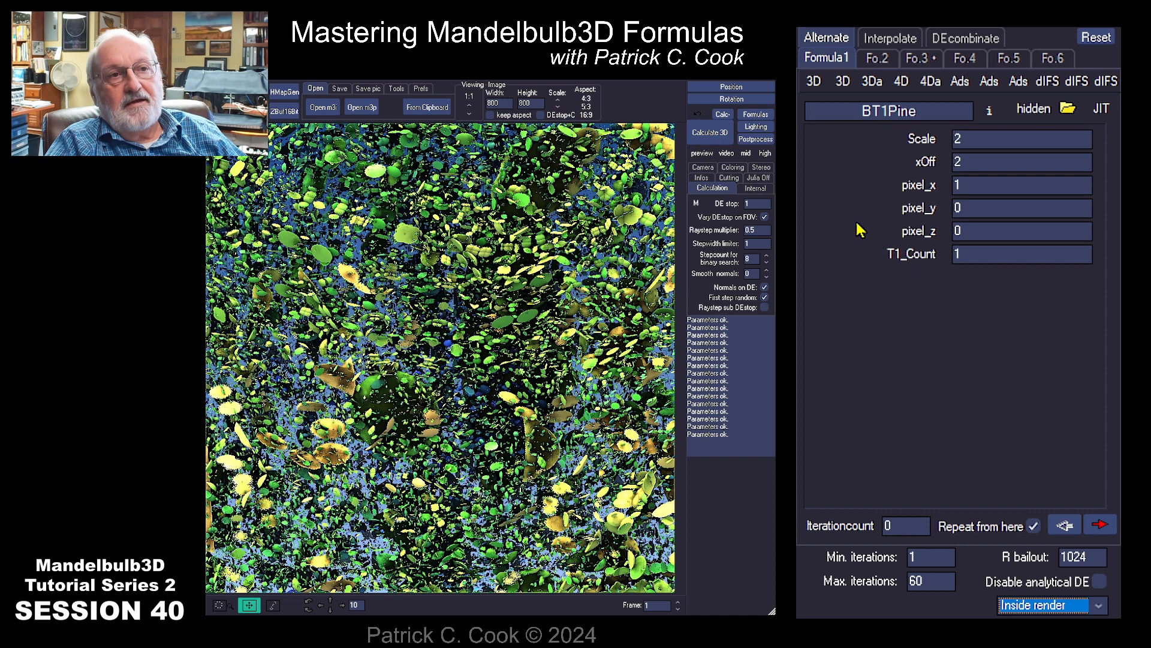
left_click(892, 525)
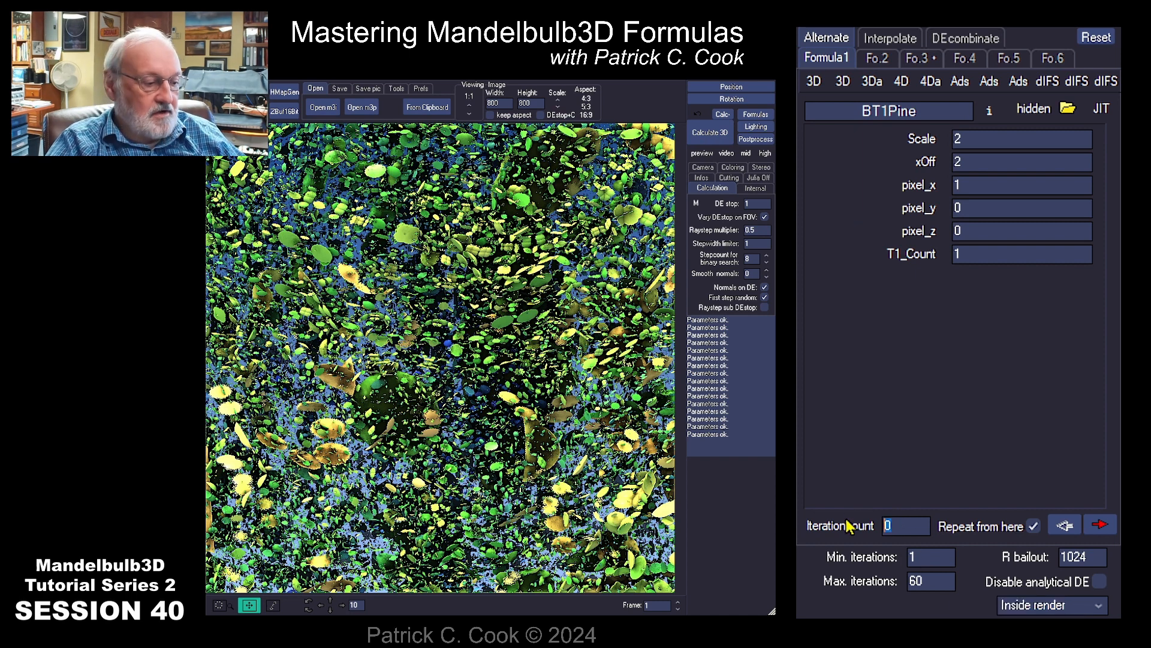
type("1")
left_click(710, 132)
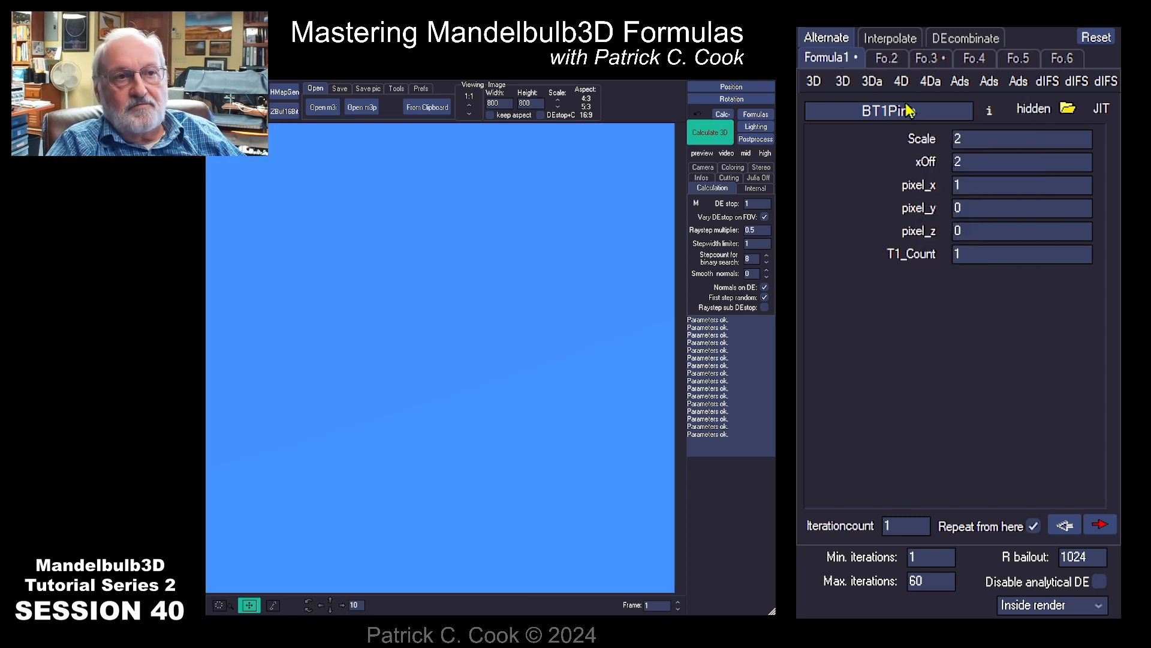
- Recalculate the 3D image and review the iteration counts of the BT1Pine, TgladTetra and Amazing Box formulas
left_click(924, 60)
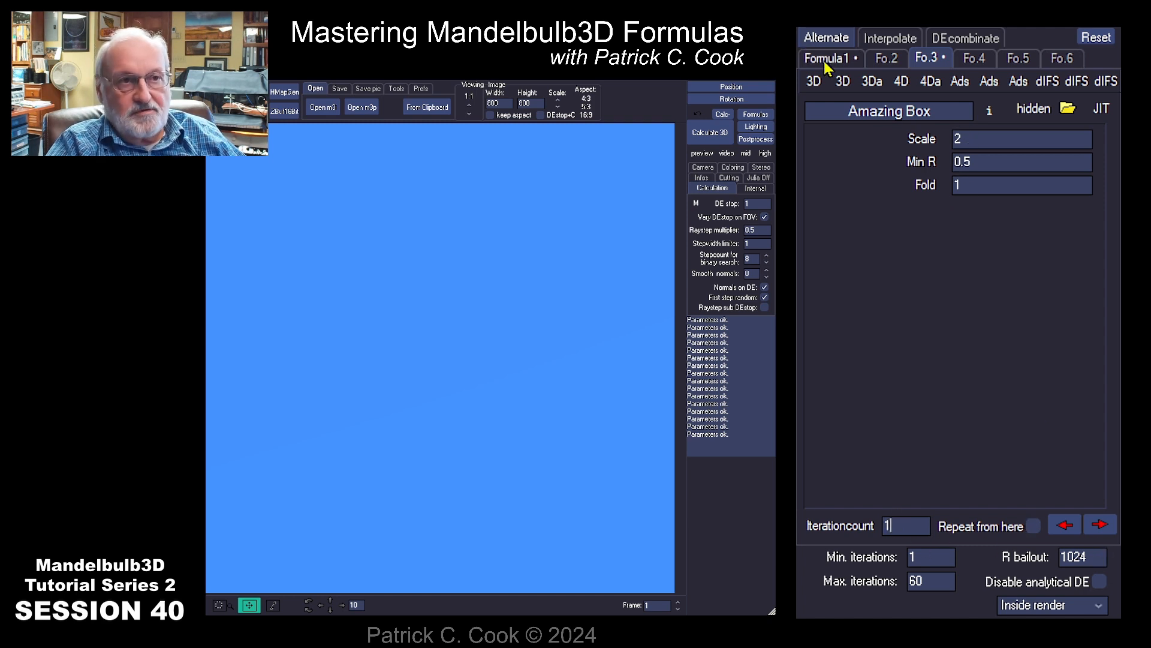
left_click(703, 135)
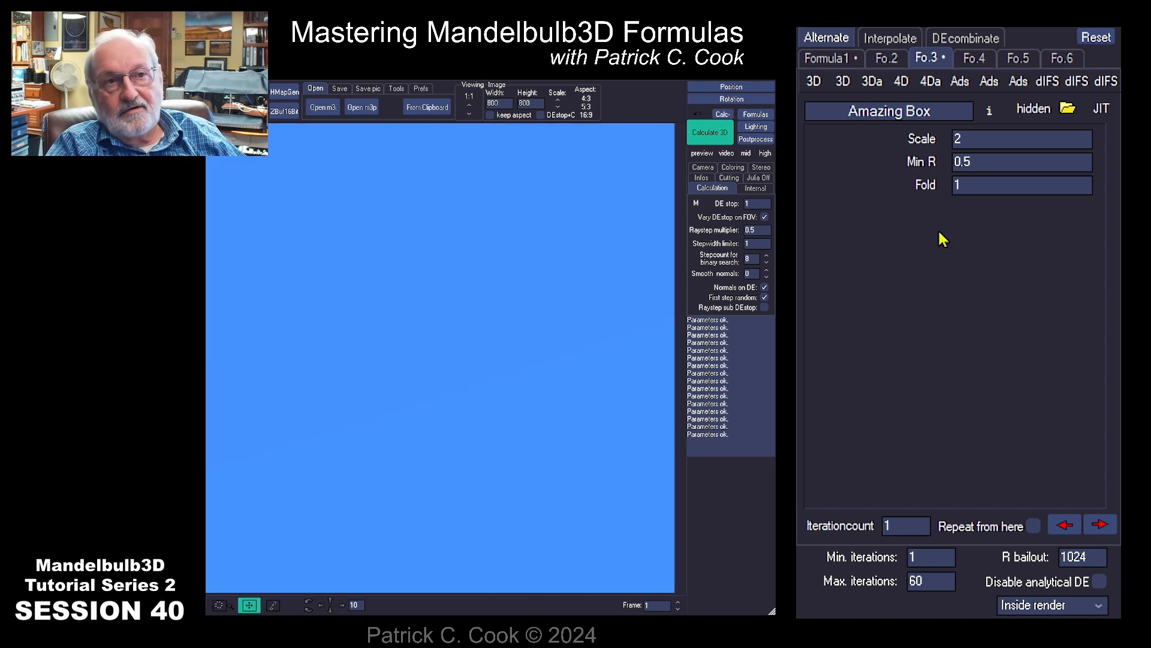
left_click(848, 85)
left_click(830, 58)
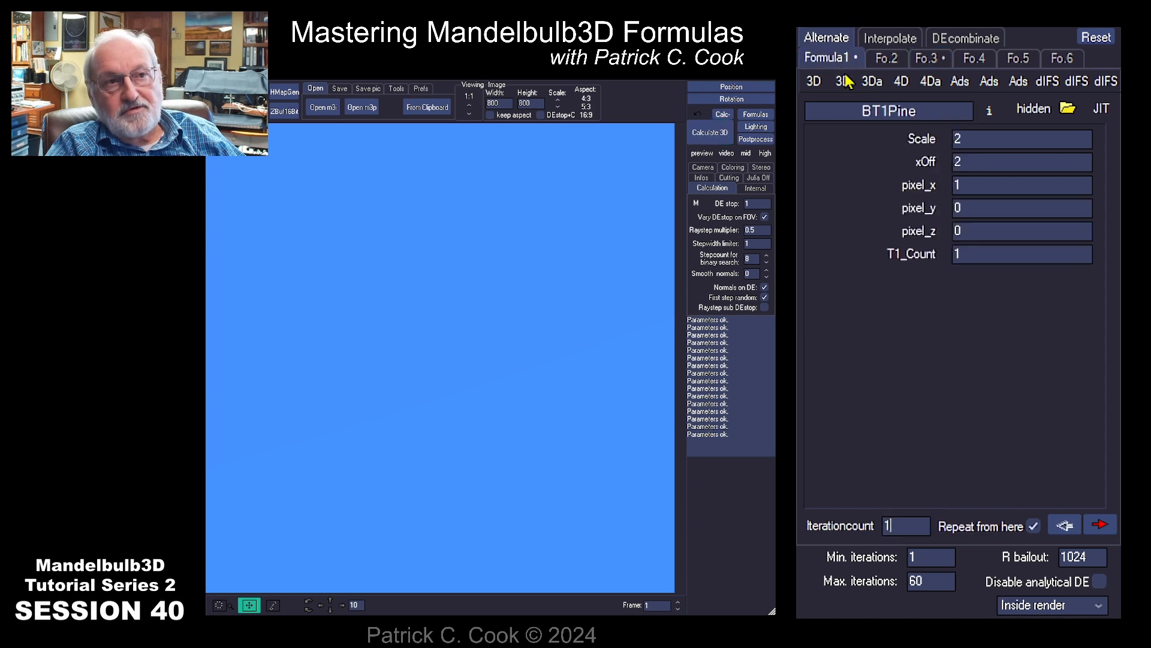
left_click_drag(909, 526, 864, 517)
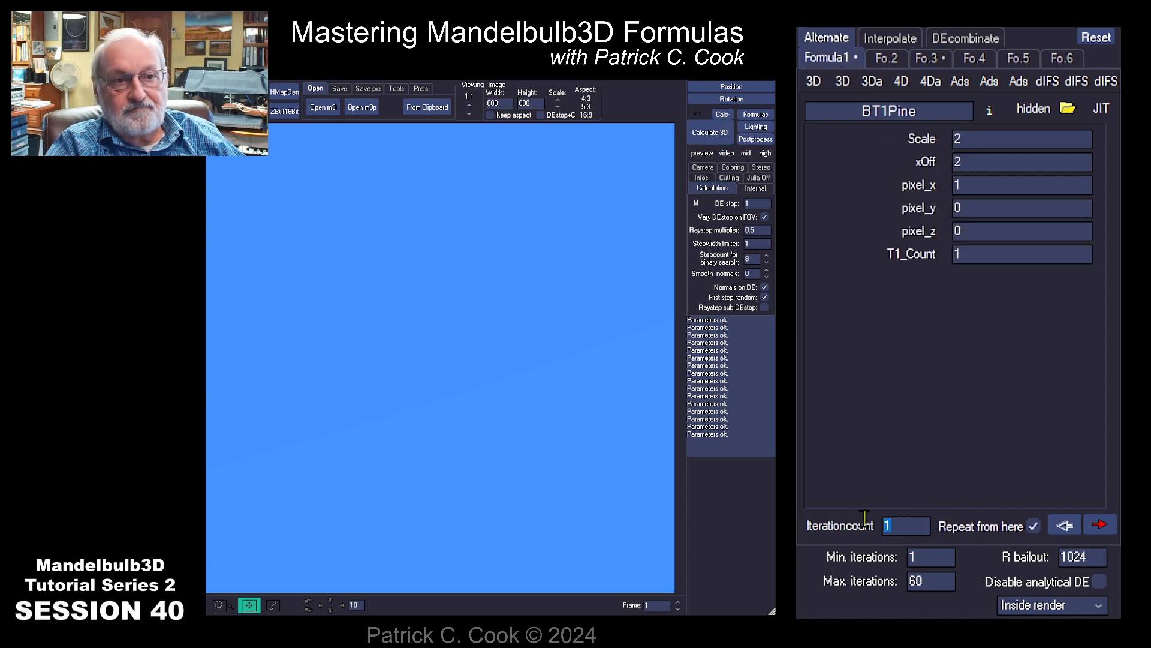
left_click(893, 57)
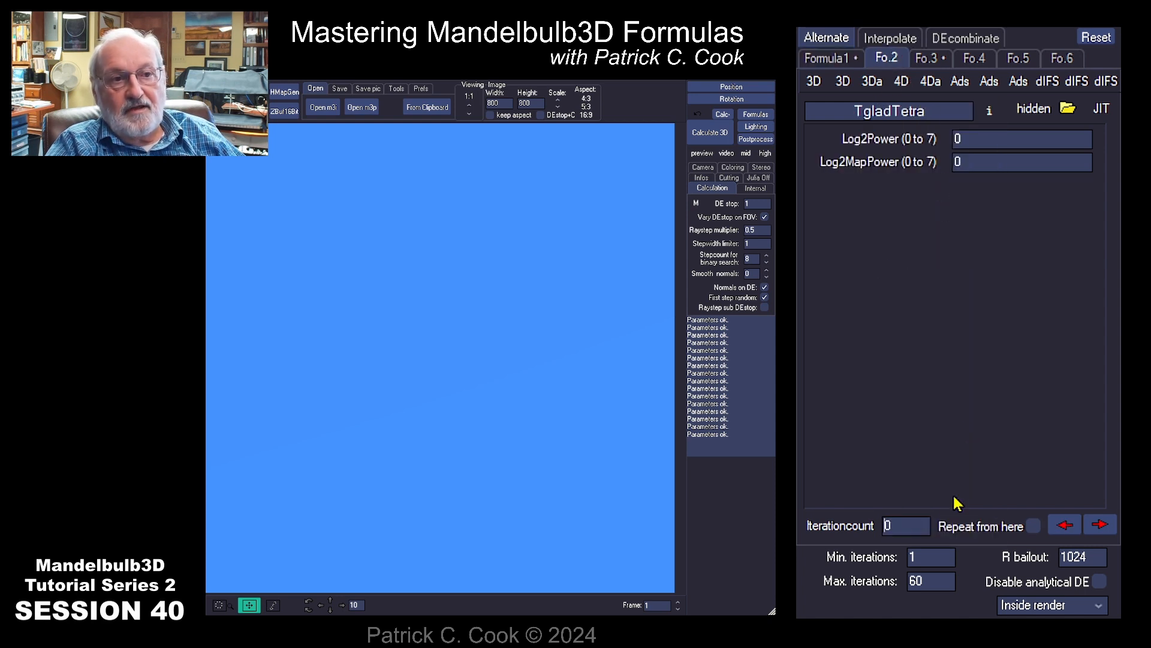
left_click(930, 60)
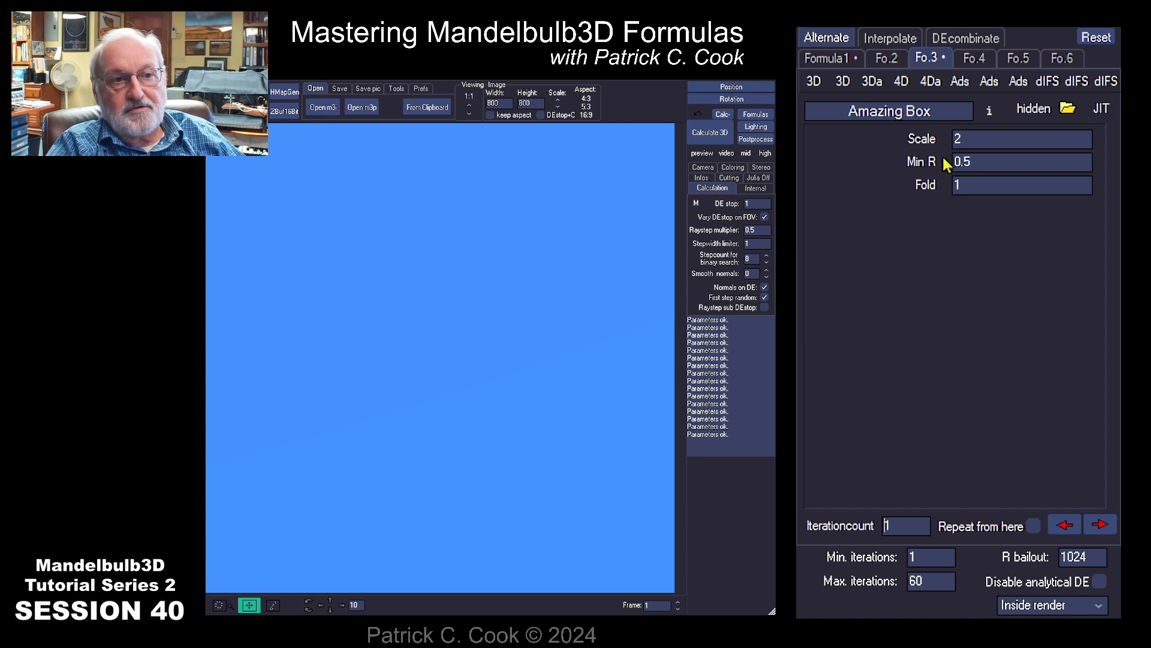
left_click_drag(893, 521, 864, 527)
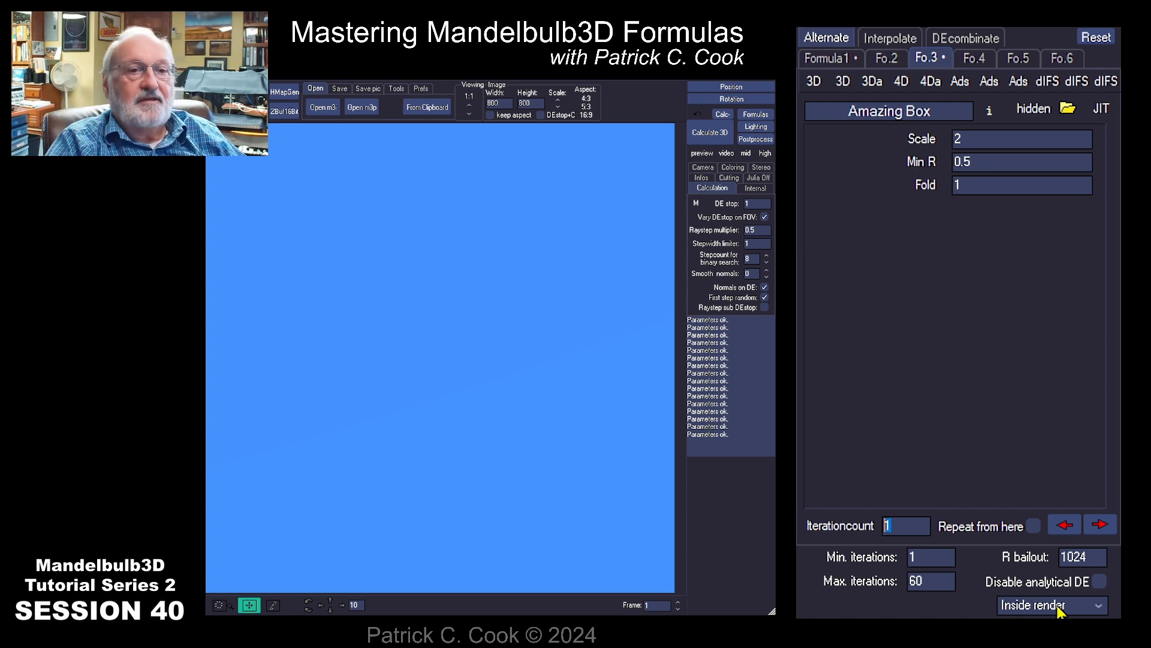
- Change the formula rendering from inside to Outside render and calculate the 3D image
left_click(1096, 614)
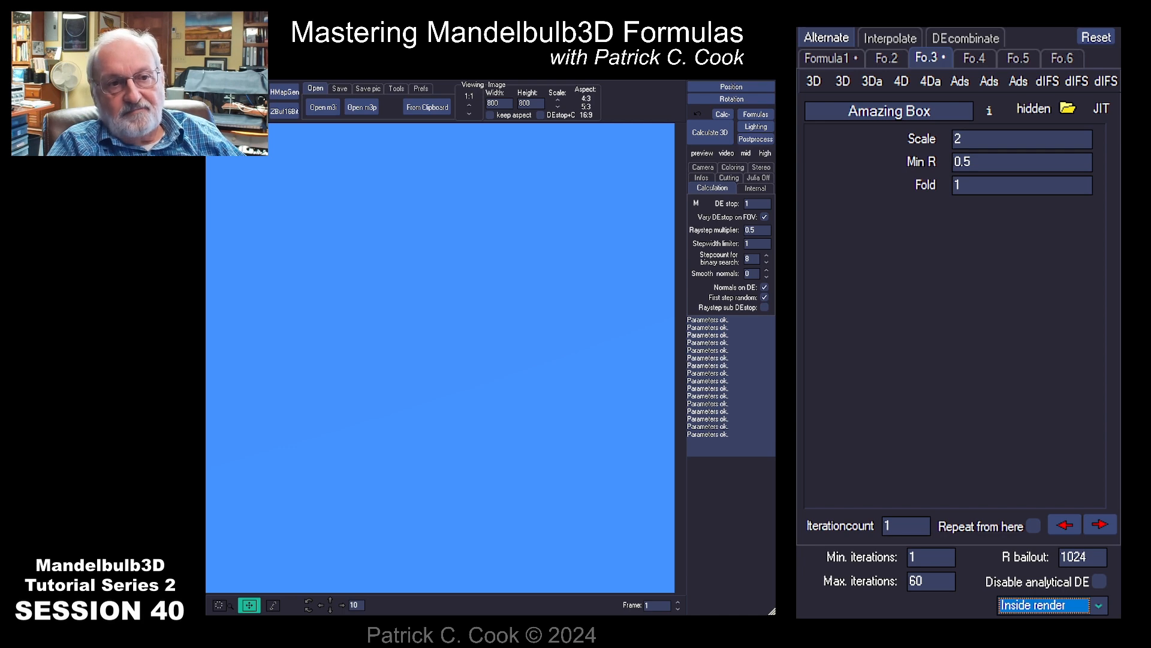
key("Down")
left_click(712, 134)
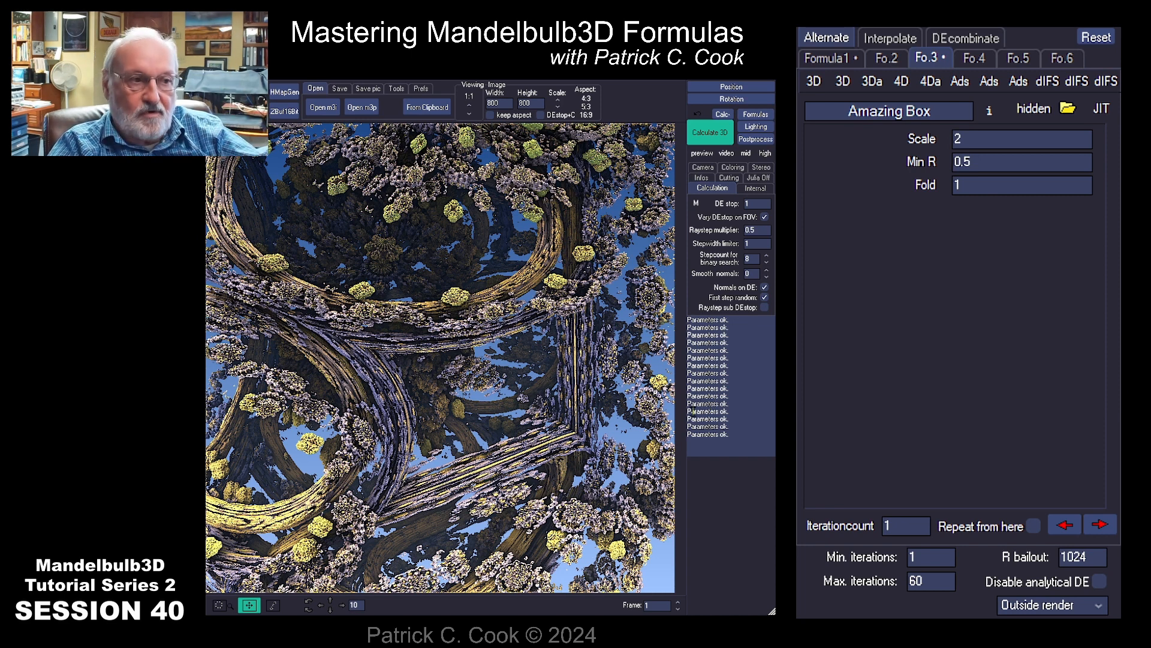
- Switch the formula rendering to In and outside and recalculate the 3D image
left_click(1098, 607)
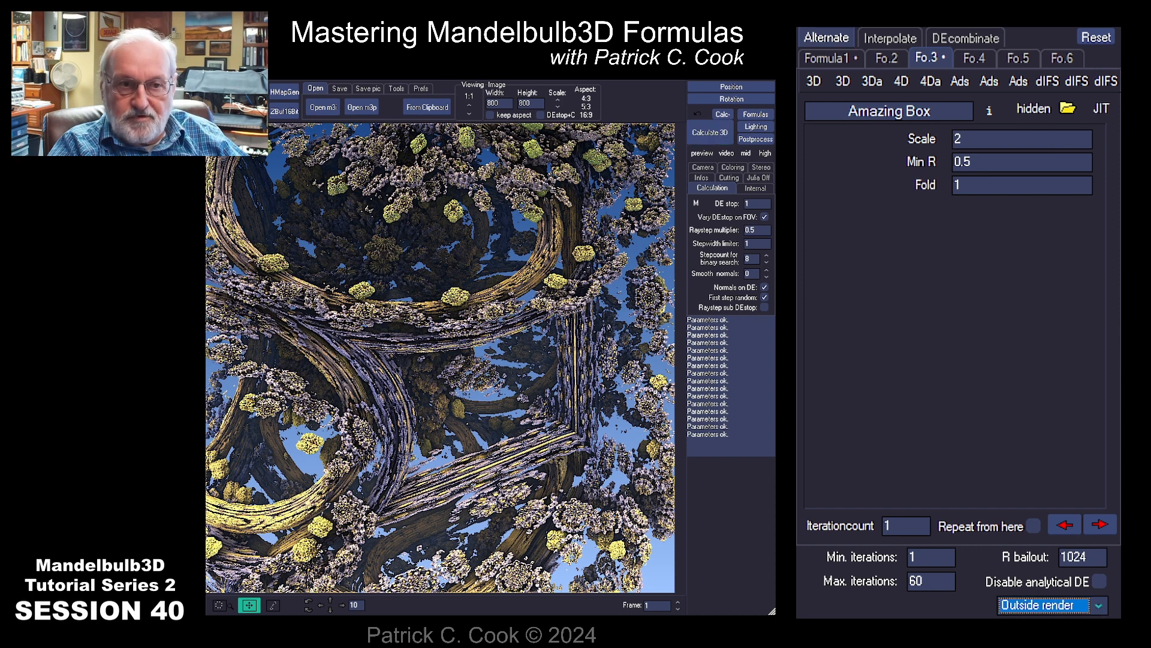
key("Down")
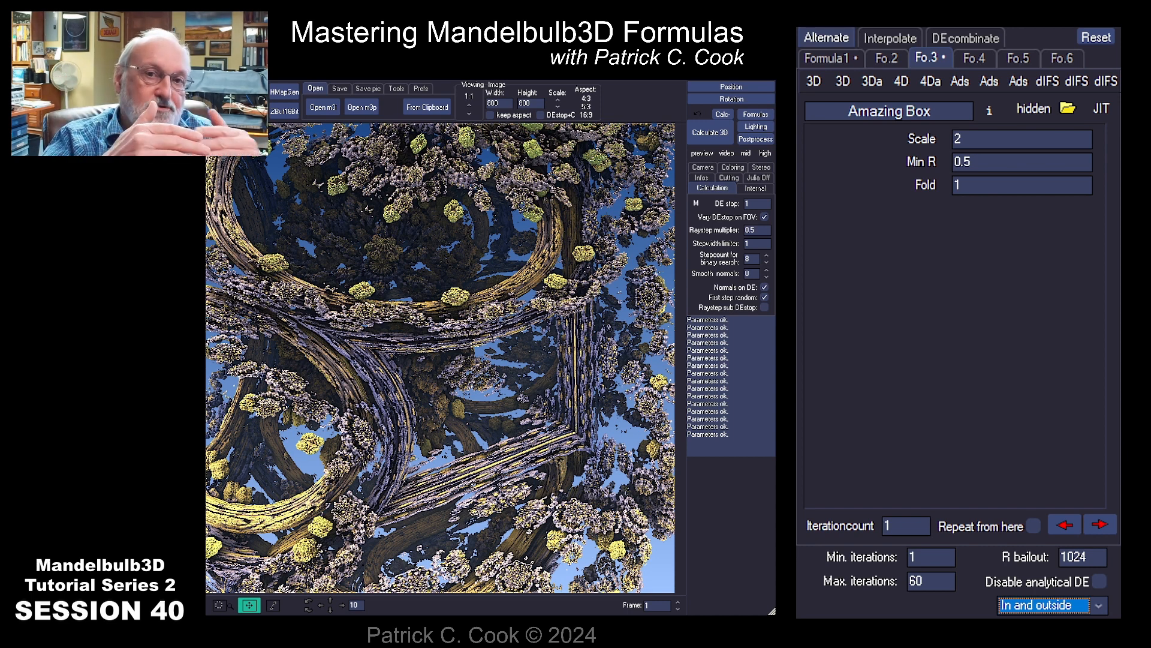
left_click(710, 132)
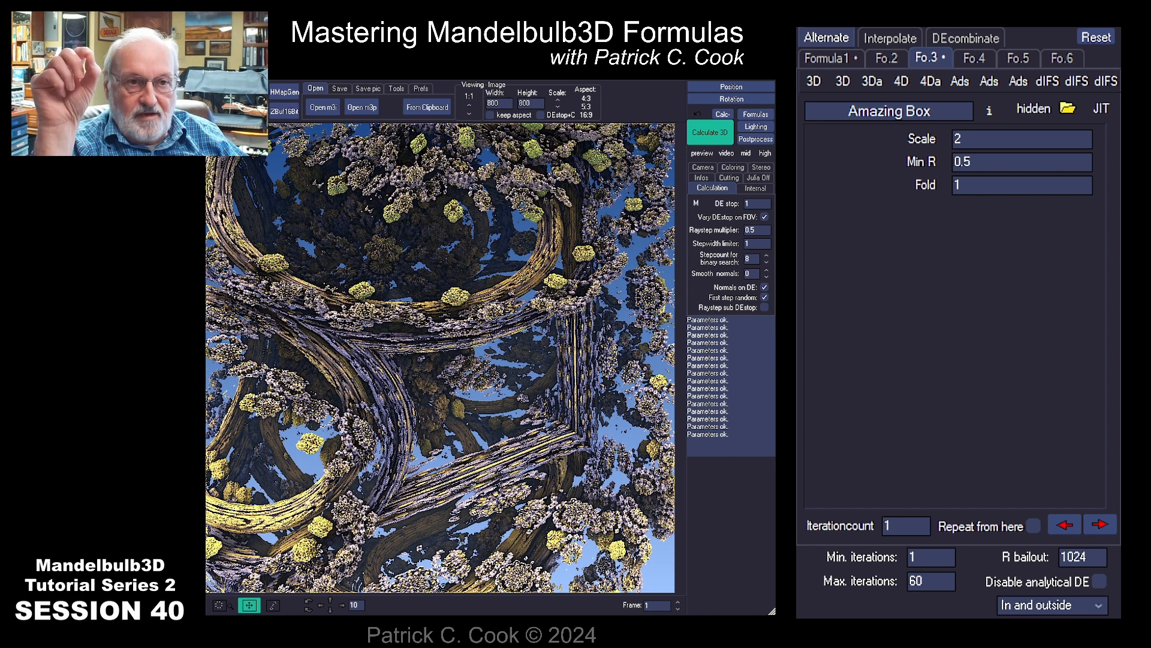
- Set the formula rendering back to Inside render and recalculate the 3D image for comparison
left_click(1099, 607)
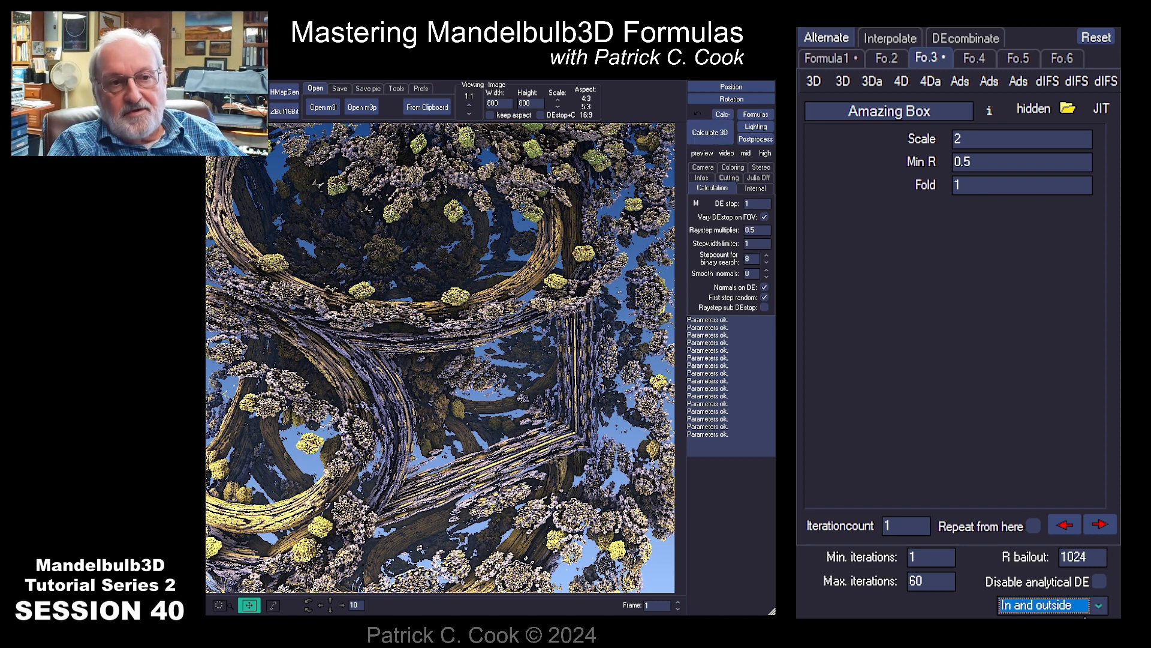
key("Down")
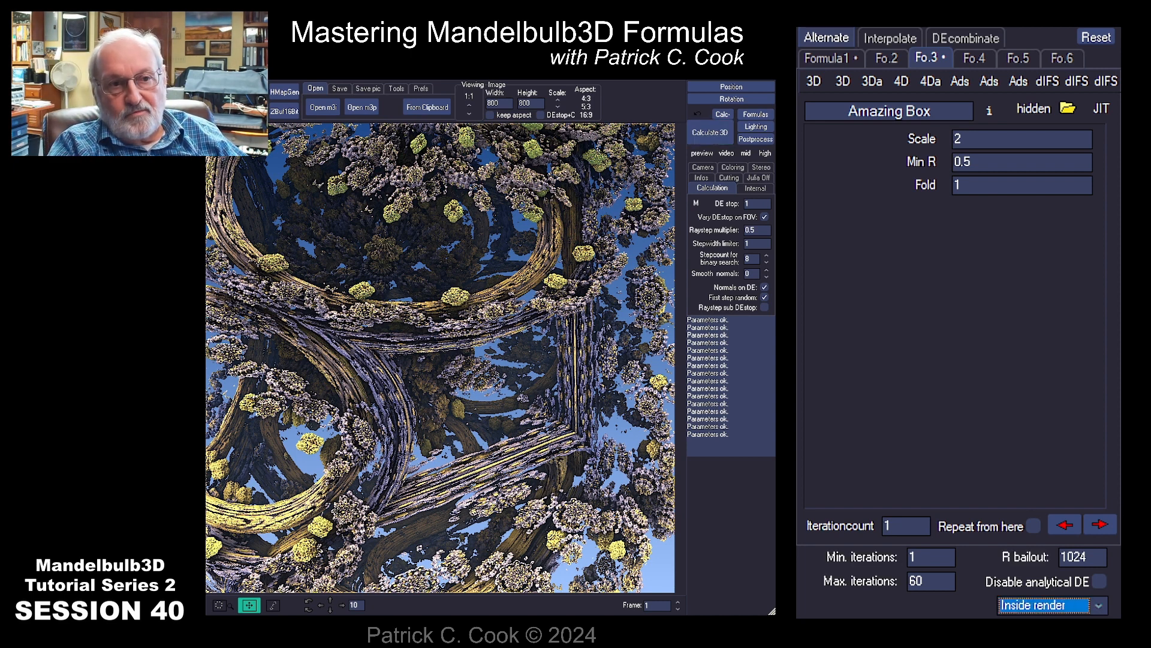
left_click(710, 131)
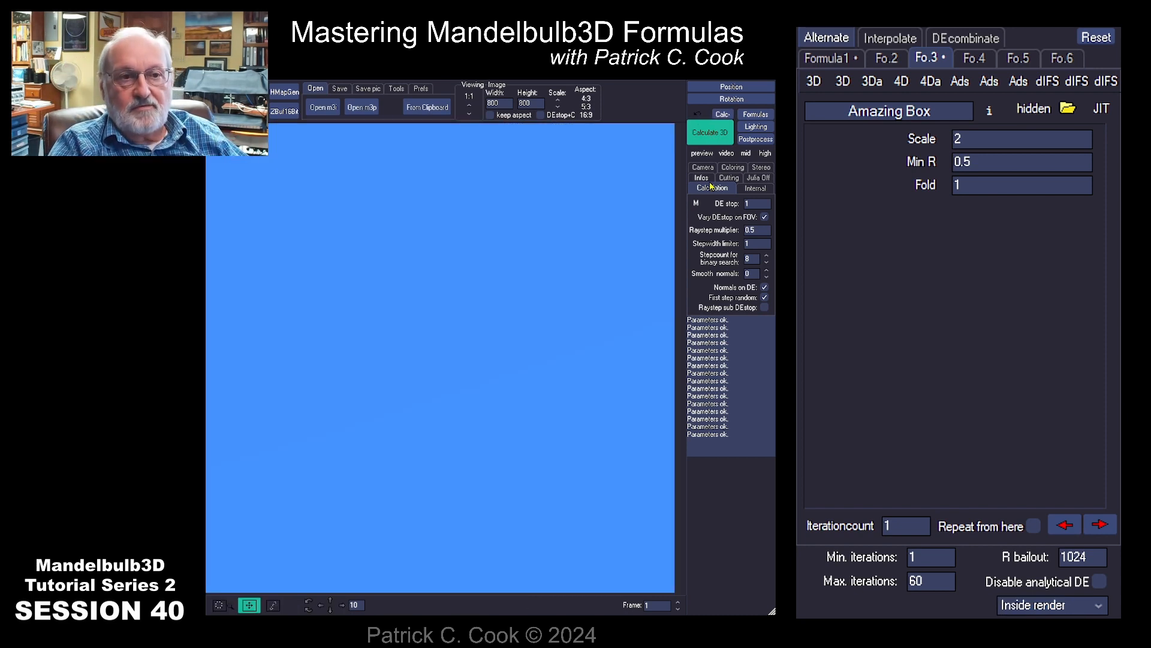
- Return the formula rendering to Outside render and calculate the 3D image again
left_click(1082, 606)
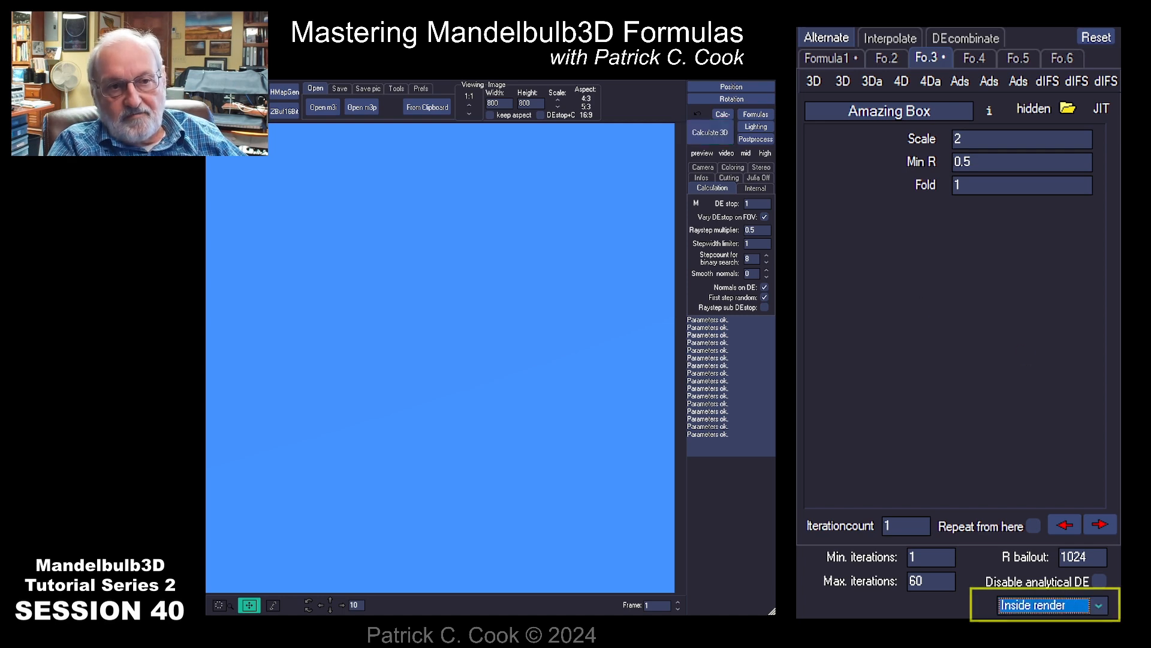
left_click(1037, 621)
left_click(718, 139)
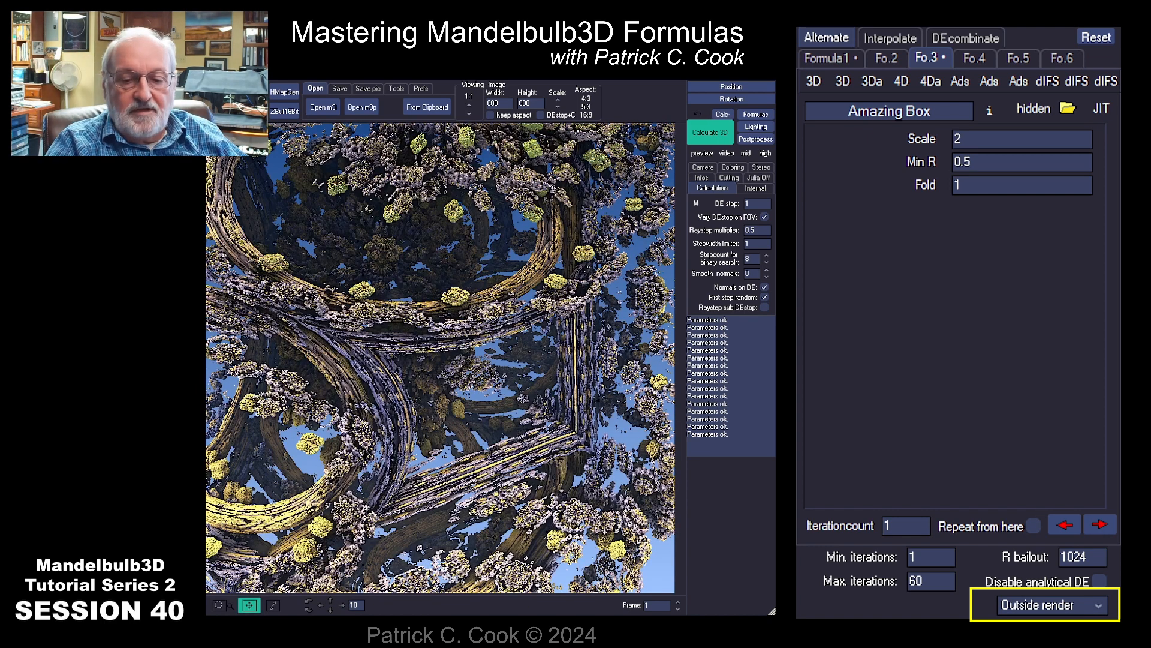
- Choose In and outside as the formula rendering mode and recalculate the 3D image
left_click(1098, 608)
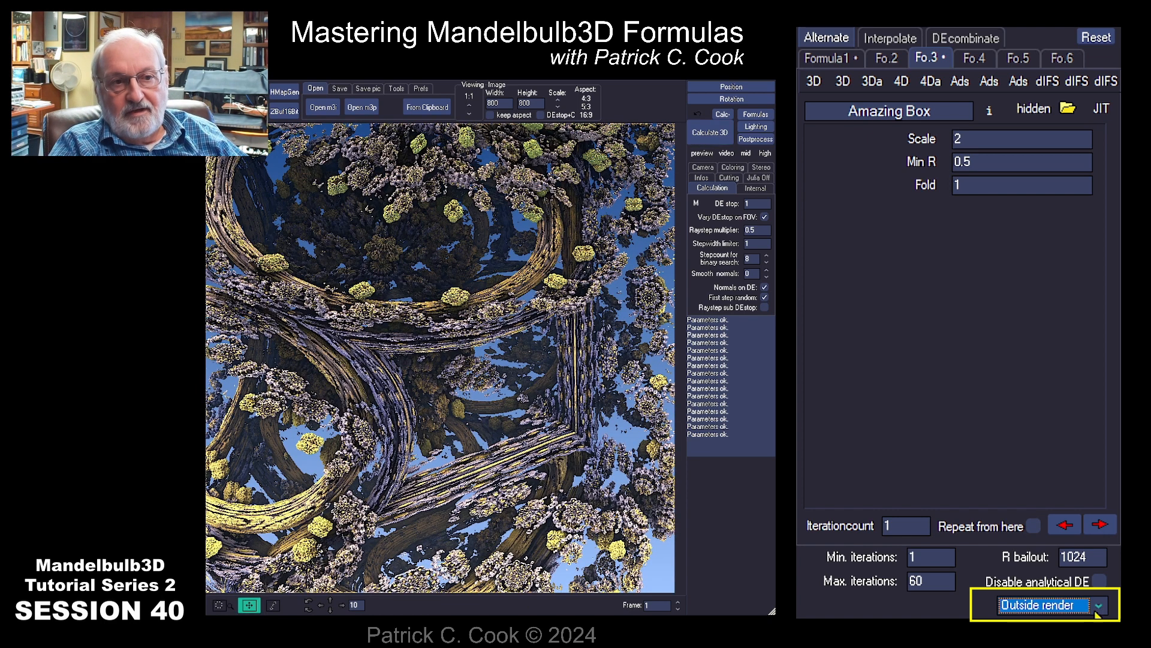
key("Down")
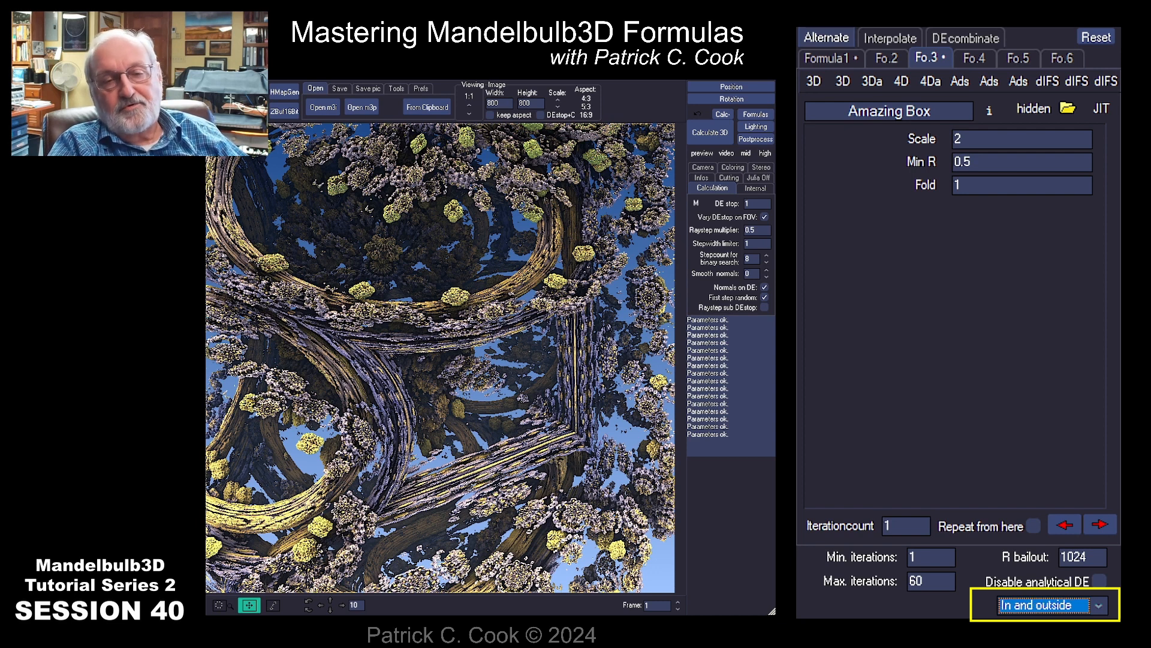
left_click(710, 132)
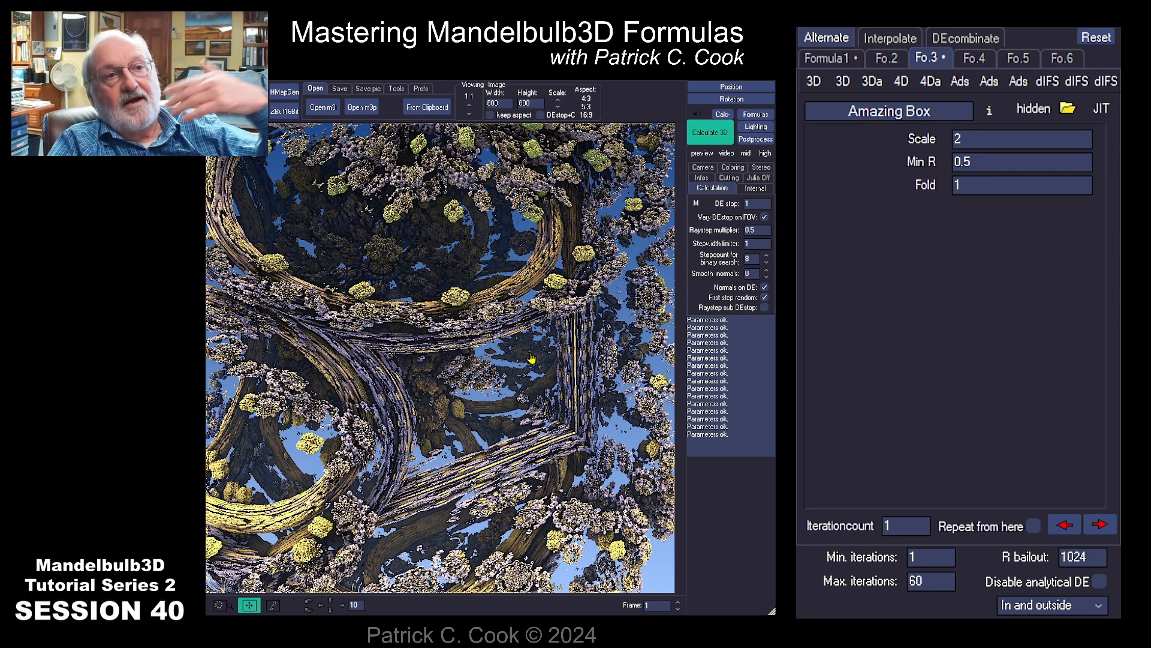
- Show the position values and, with fixed zoom and steps turned off, walk back in the navigator until the whole fractal is in view
left_click(697, 86)
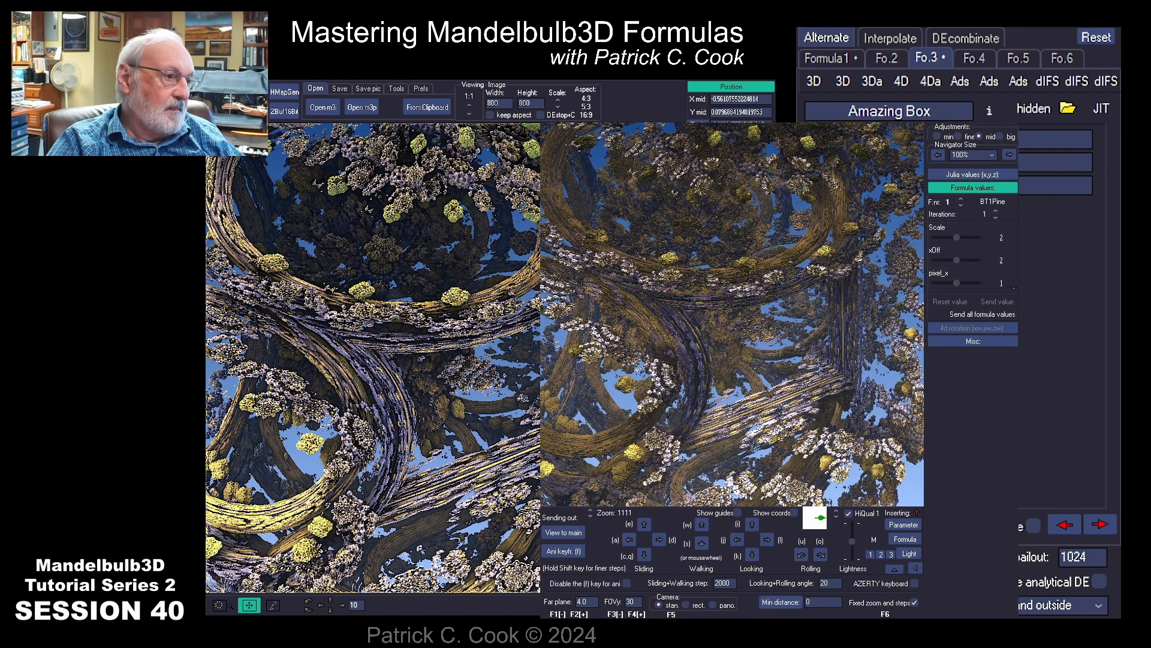
left_click(702, 543)
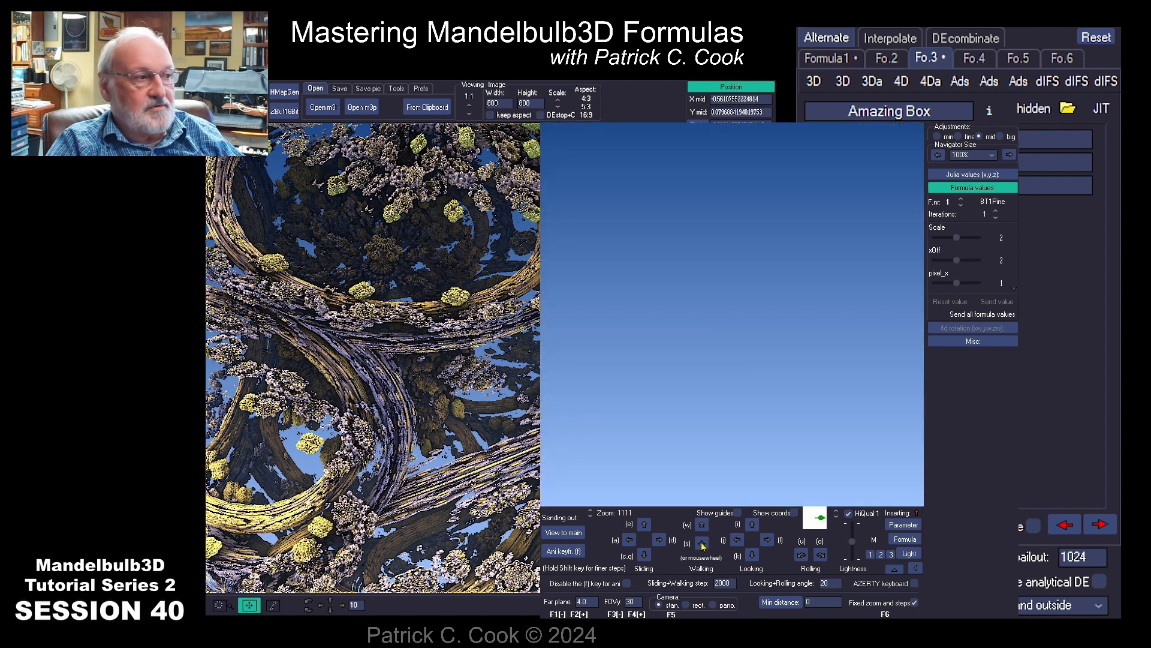
left_click(915, 602)
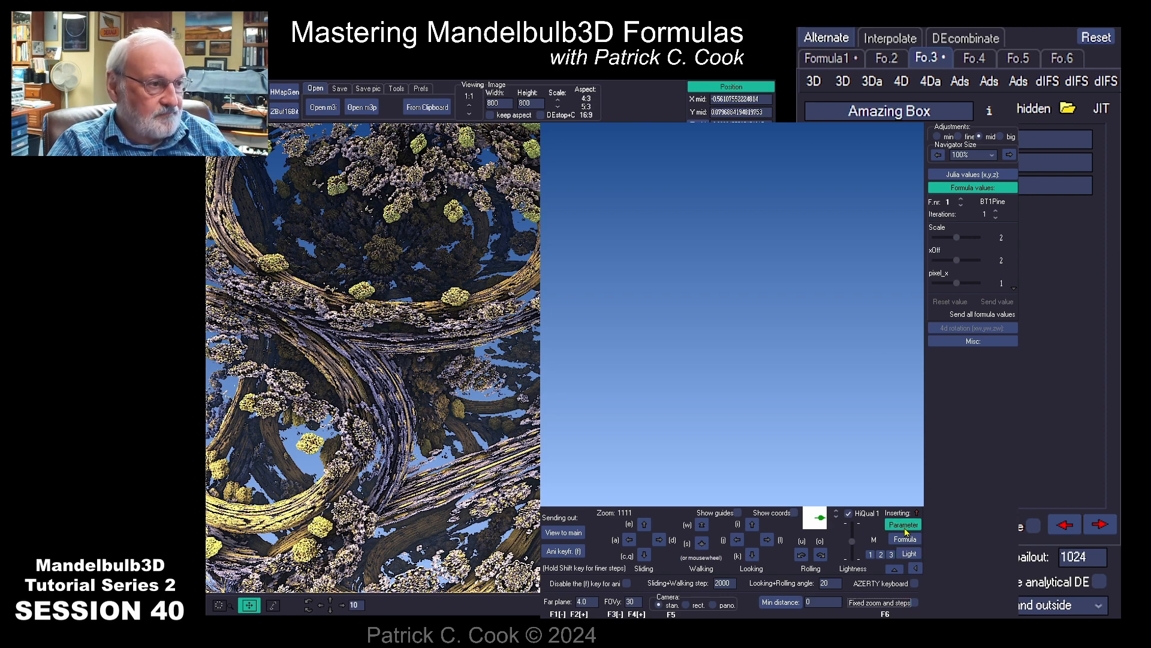
left_click(702, 543)
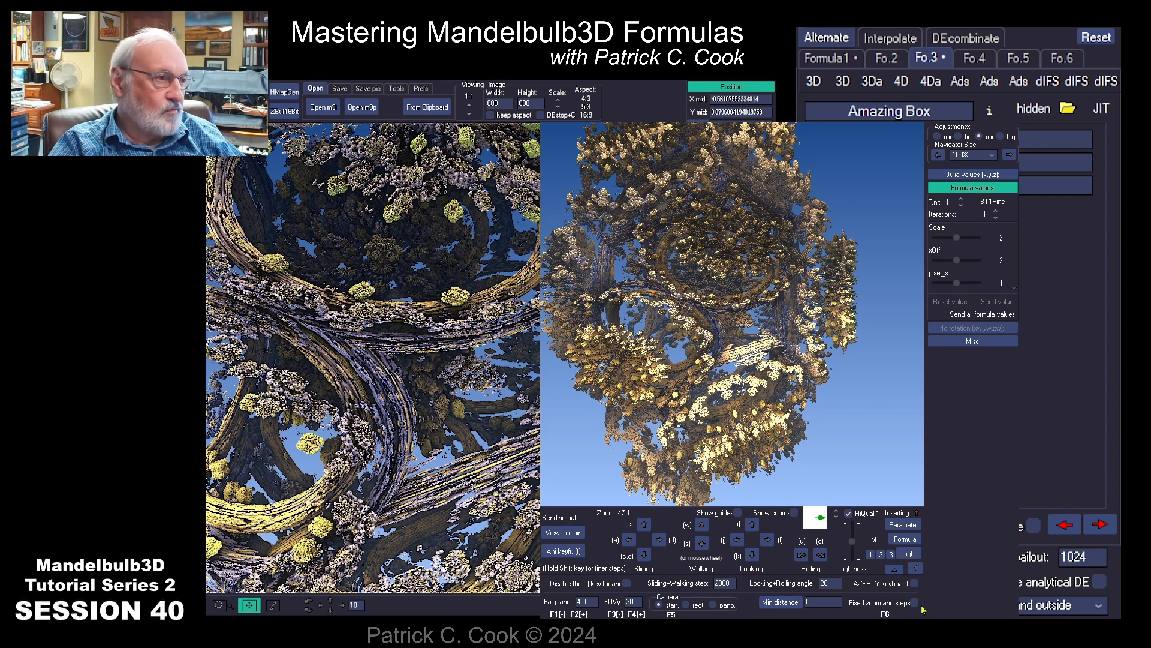
left_click_drag(714, 319, 745, 327)
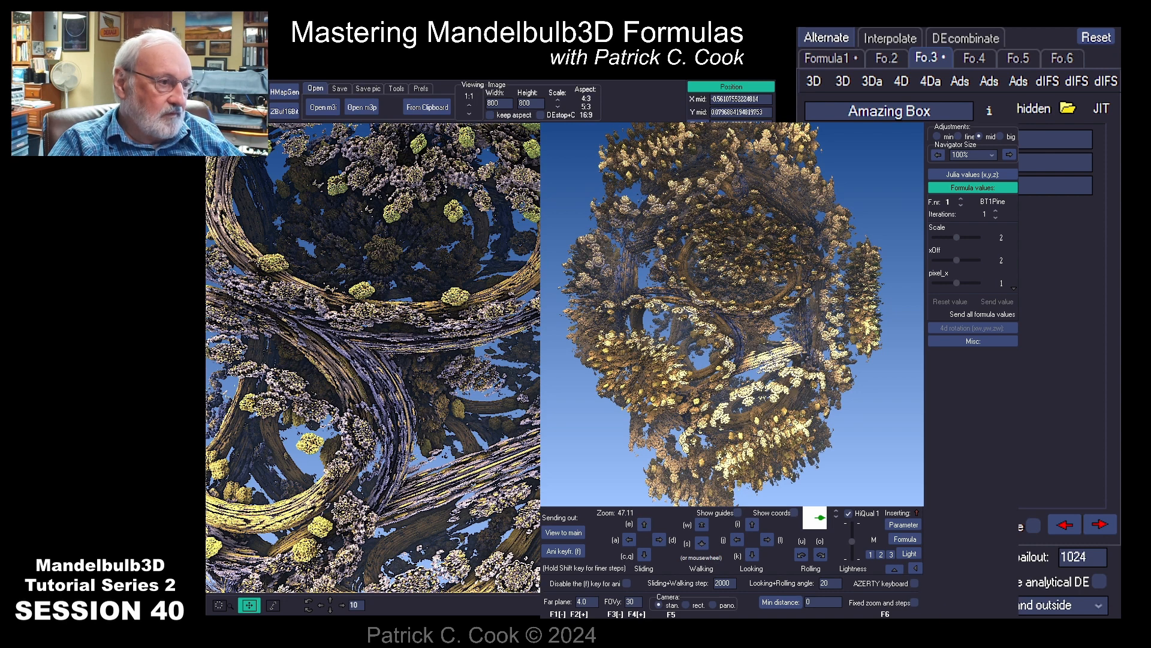
- Adjust the navigator's distance for a closer view at a zoom of about 45.5, and render that view in the main window
left_click(914, 602)
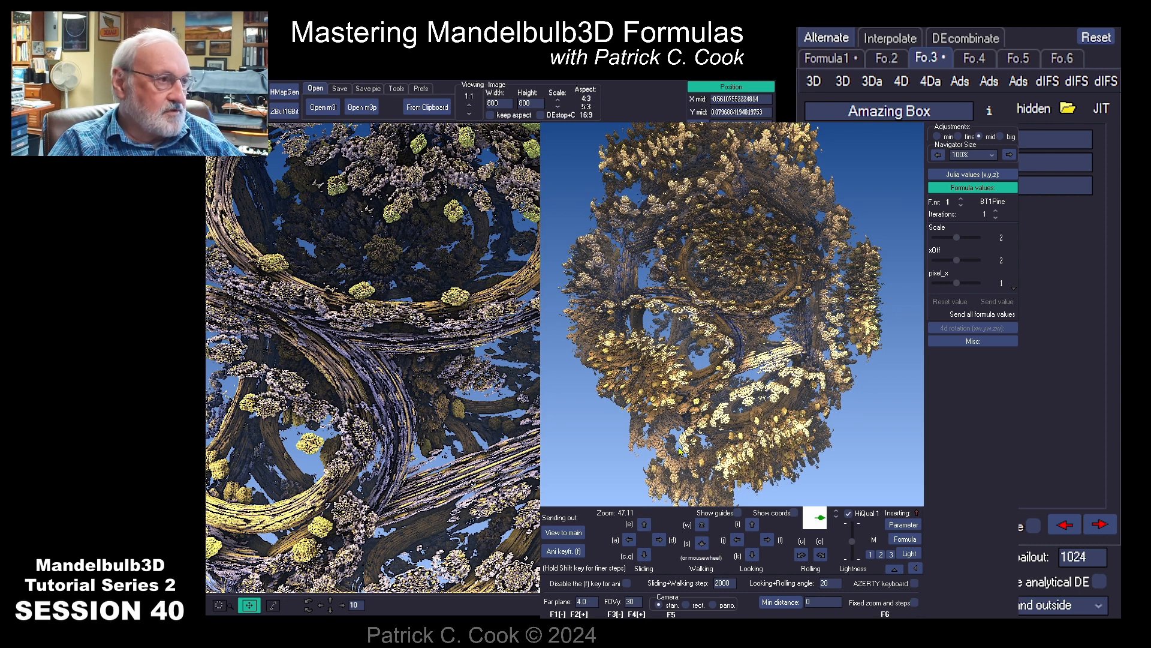
left_click(702, 525)
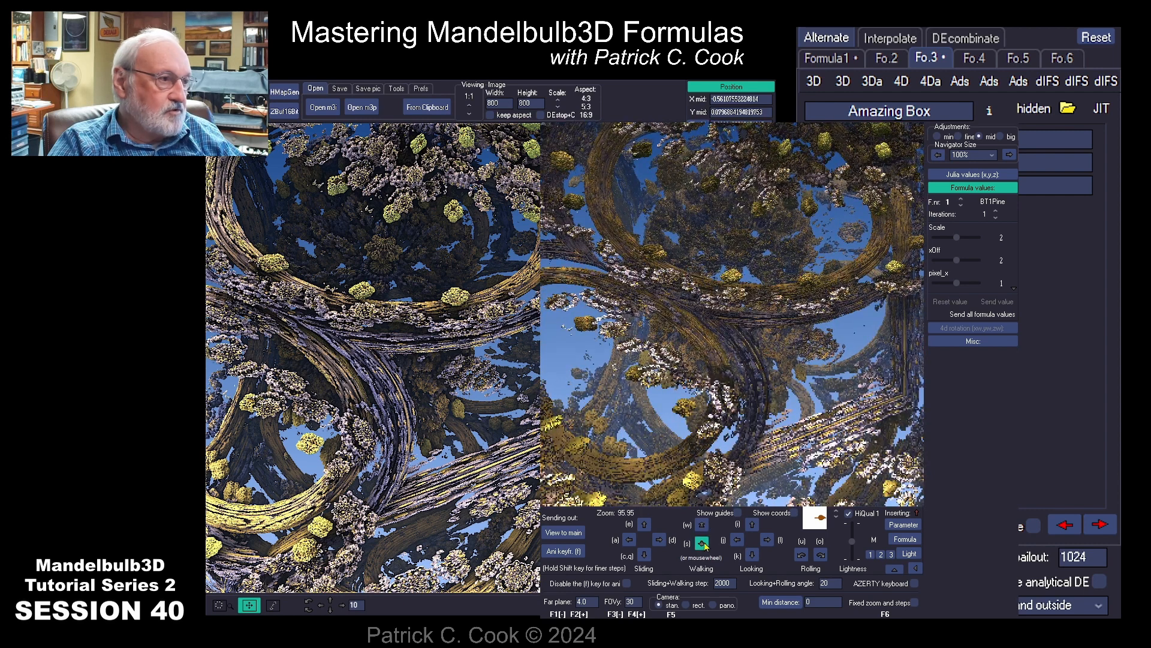
left_click(703, 543)
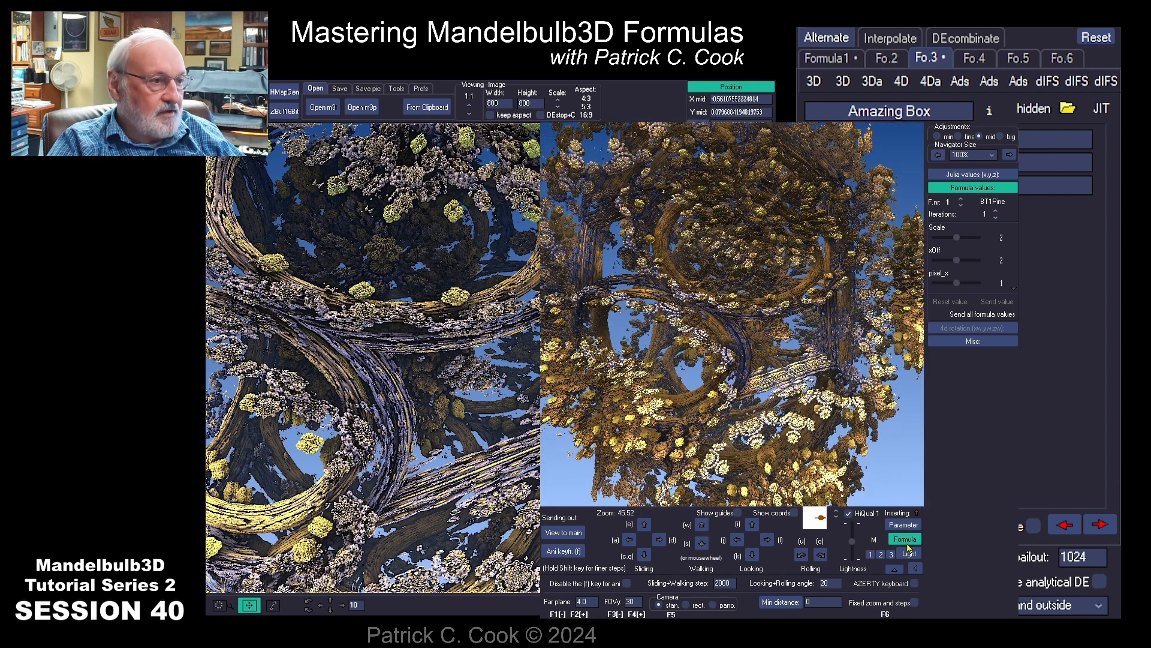
left_click(564, 533)
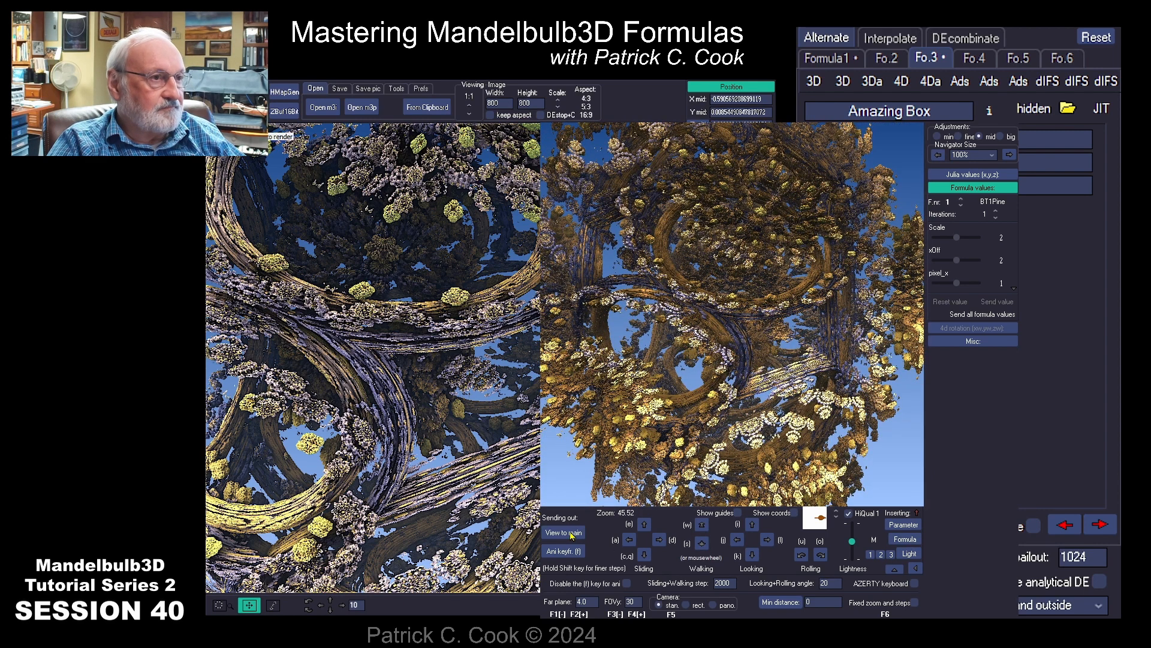
left_click(250, 604)
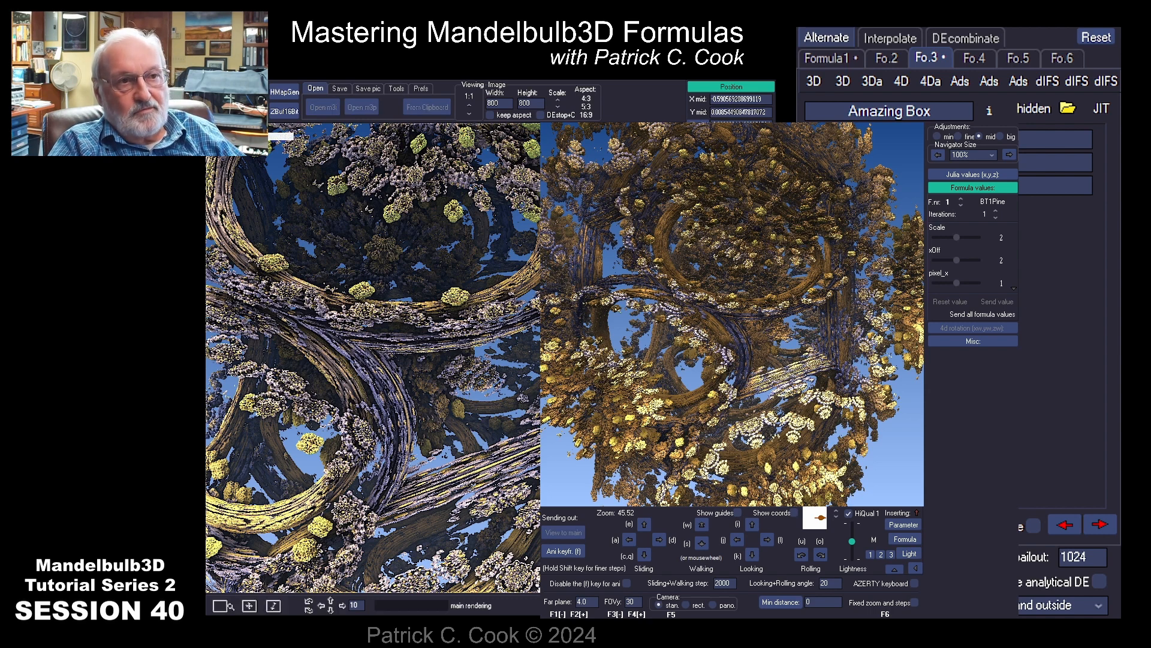